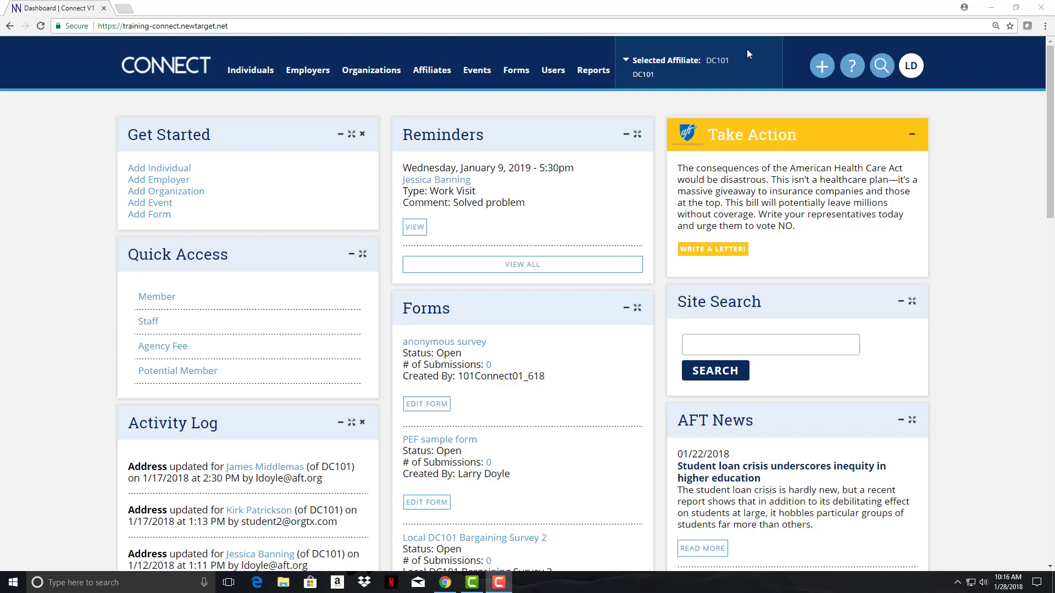
- Choose Add Individual from the header's + menu to start a new person record
{"action": "left_click", "coordinate": [822, 66]}
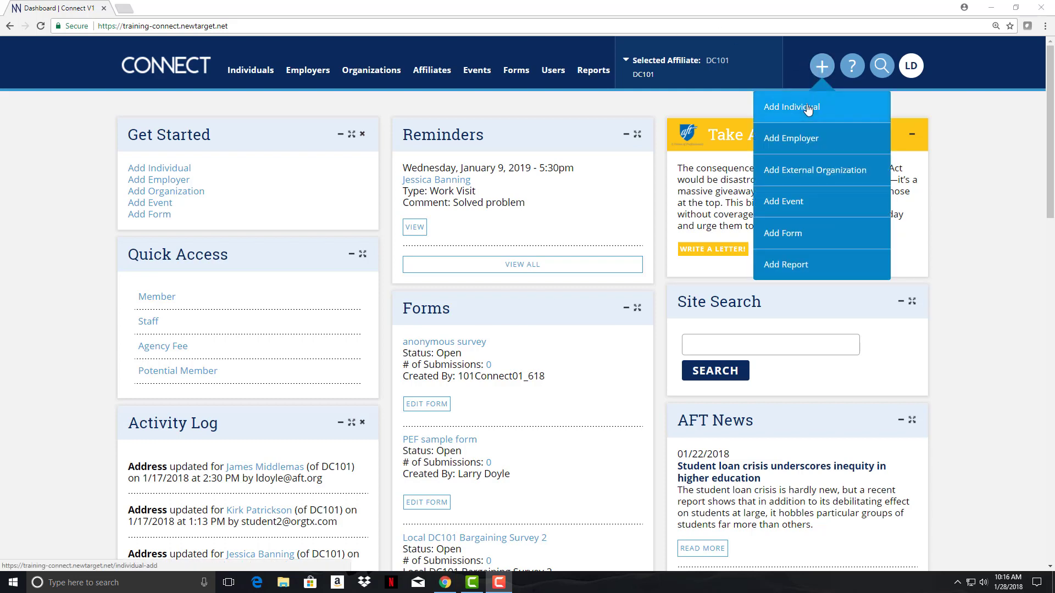
{"action": "left_click", "coordinate": [808, 109]}
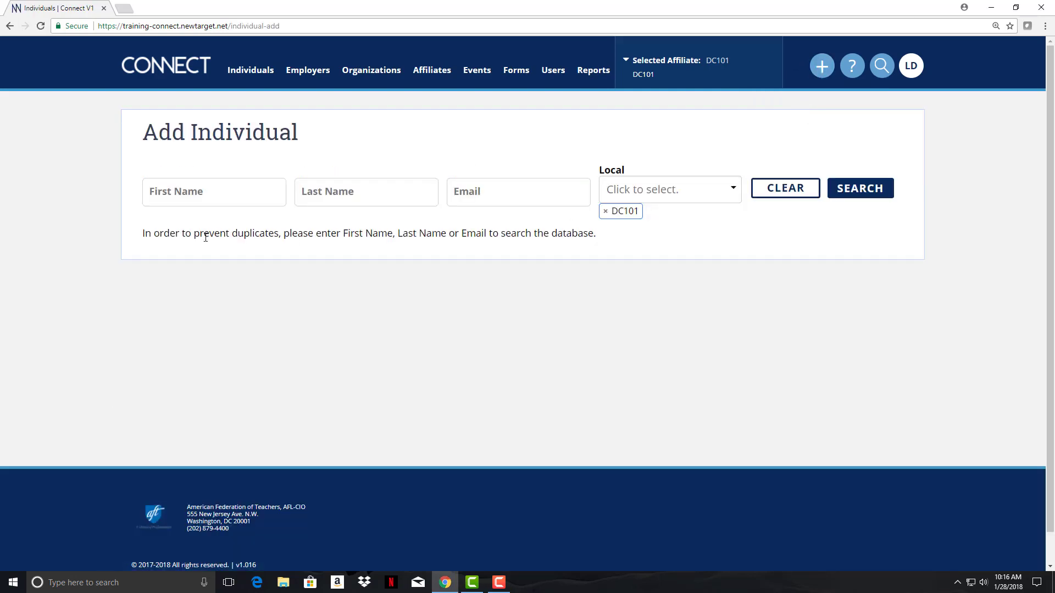
- Search DC101 for the person's first and last name, then choose Add New Individual
{"action": "left_click", "coordinate": [219, 192]}
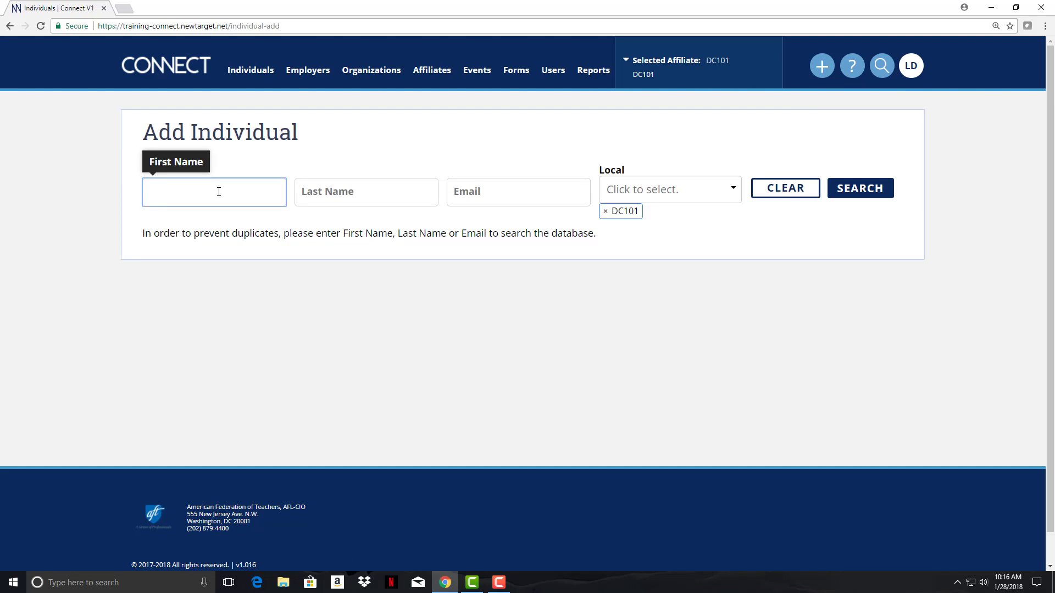
{"action": "key", "text": "Tab"}
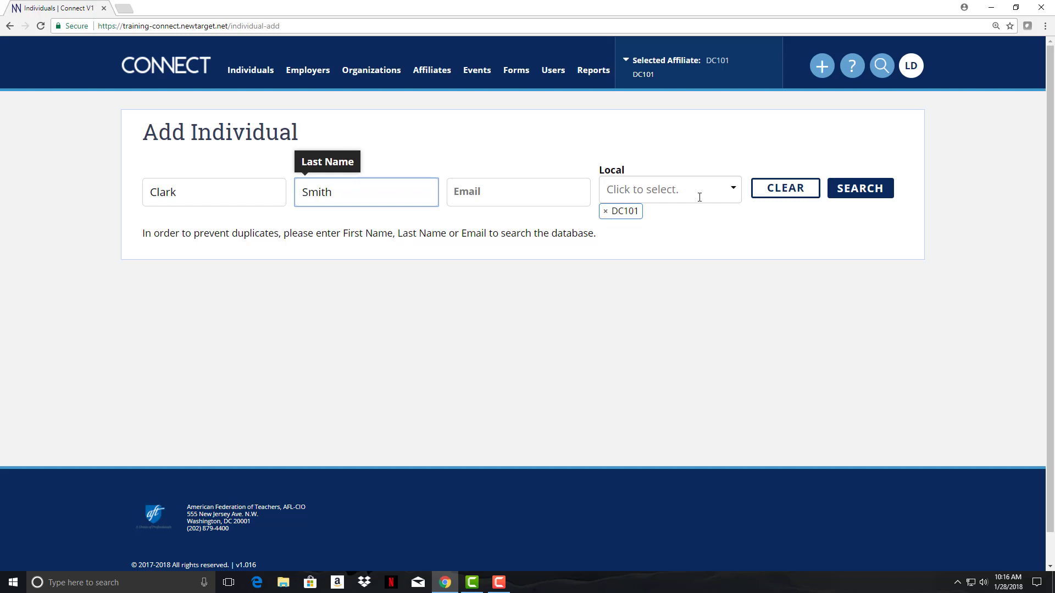
{"action": "left_click", "coordinate": [733, 190]}
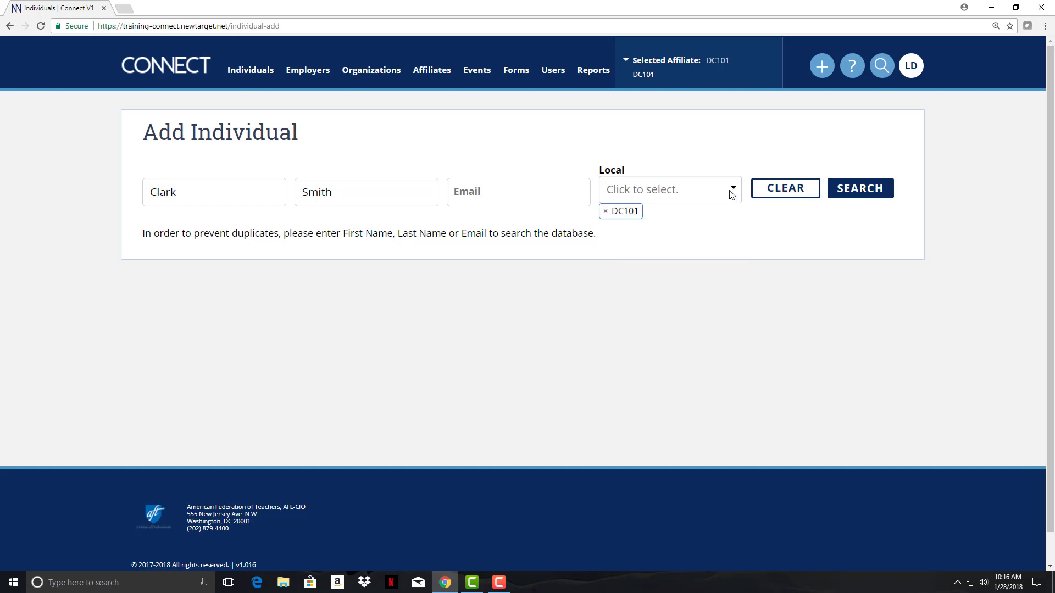
{"action": "left_click", "coordinate": [854, 185]}
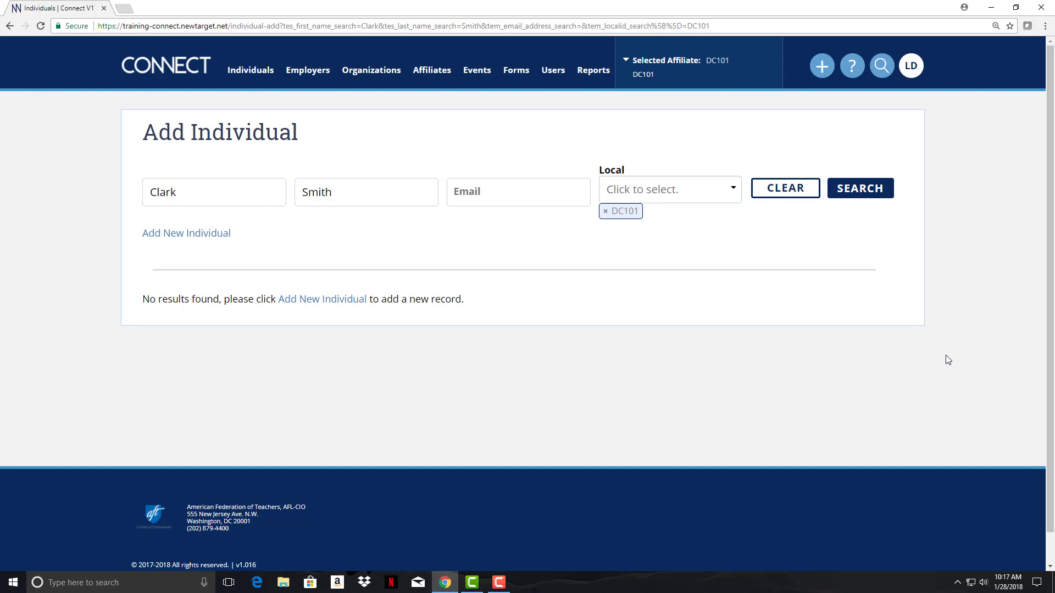
{"action": "left_click", "coordinate": [193, 236]}
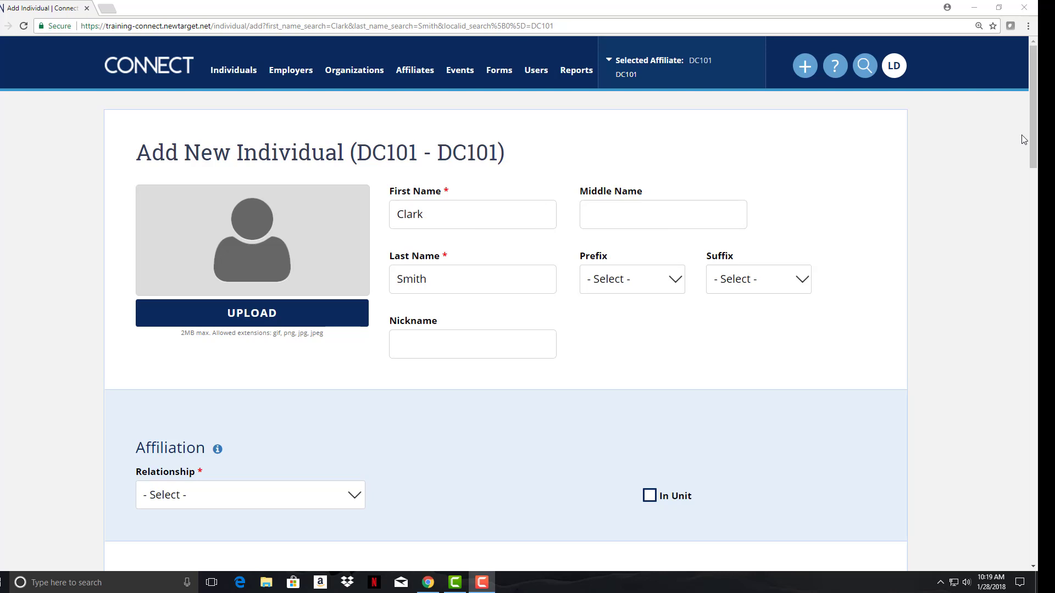
- Scroll the Add New Individual form down to the Affiliation section
{"action": "left_click_drag", "start_coordinate": [1034, 140], "coordinate": [1026, 185]}
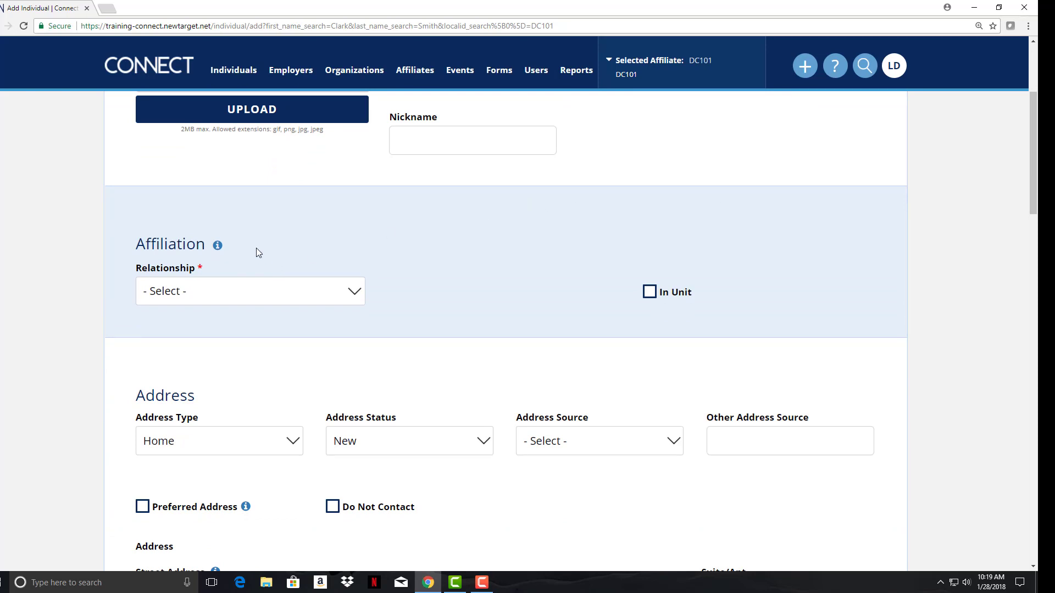
- Set the Affiliation relationship to Member, revealing dues category, chapter and COPE fields
{"action": "left_click", "coordinate": [228, 300]}
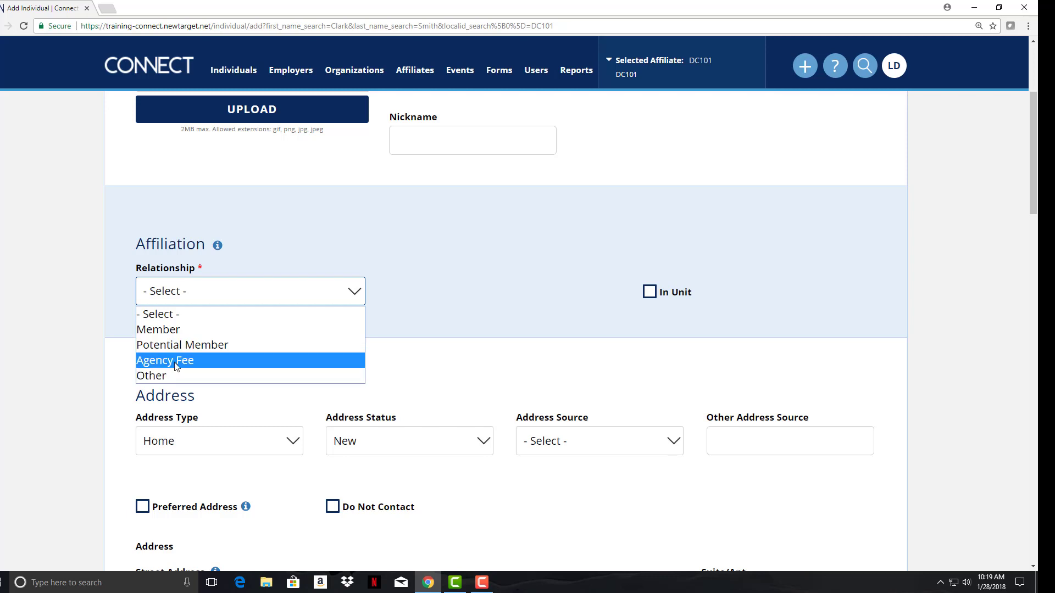
{"action": "left_click", "coordinate": [175, 334]}
{"action": "left_click", "coordinate": [487, 292]}
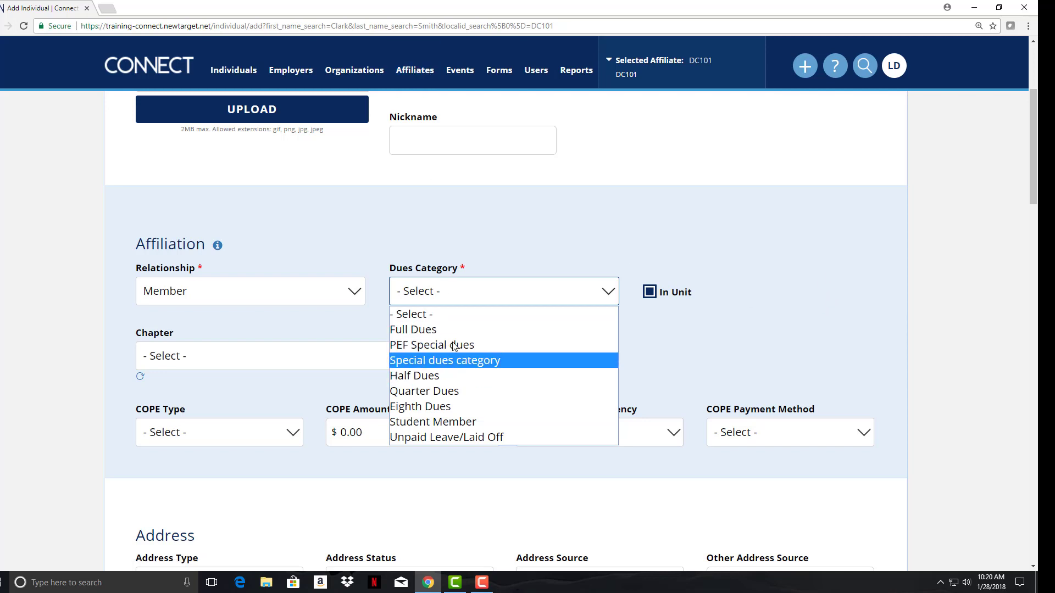
- Pick Full Dues as the member's dues category
{"action": "left_click", "coordinate": [413, 331]}
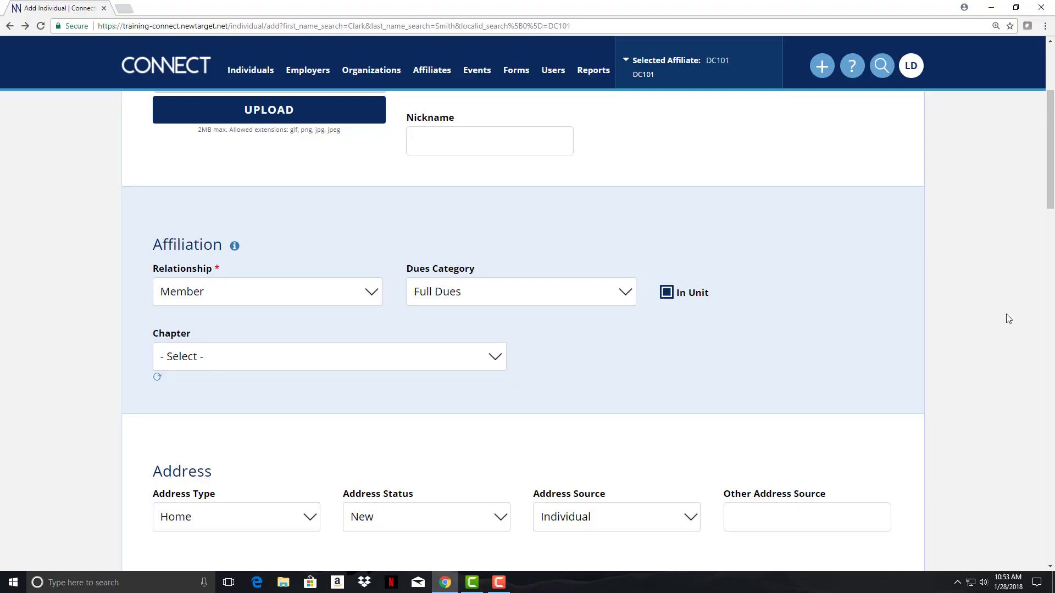
- Try Potential Member and Agency Fee relationships, then settle on Other and view its Type options
{"action": "left_click", "coordinate": [240, 296]}
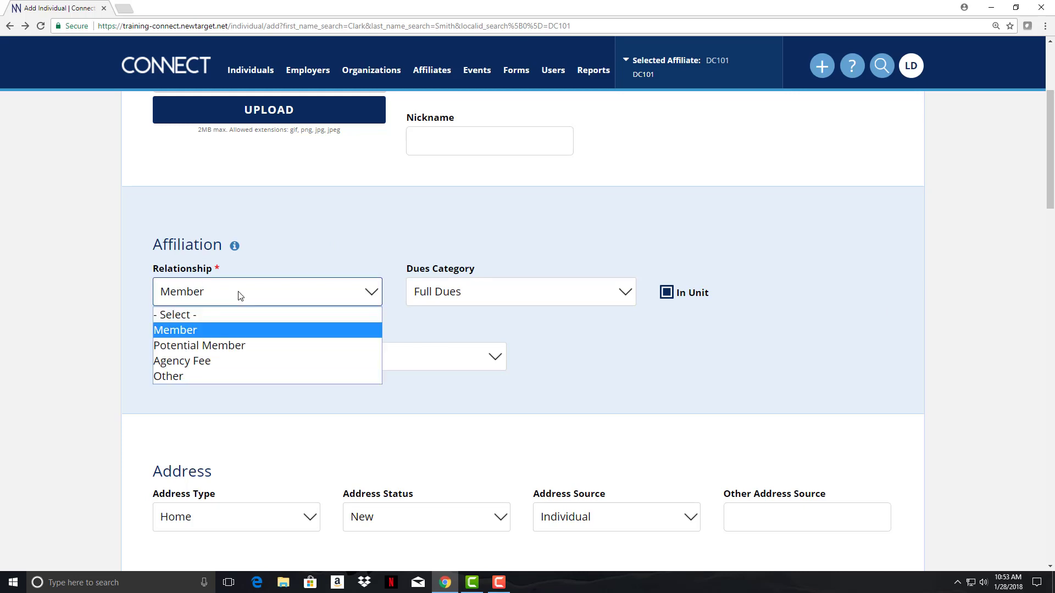
{"action": "left_click", "coordinate": [259, 351]}
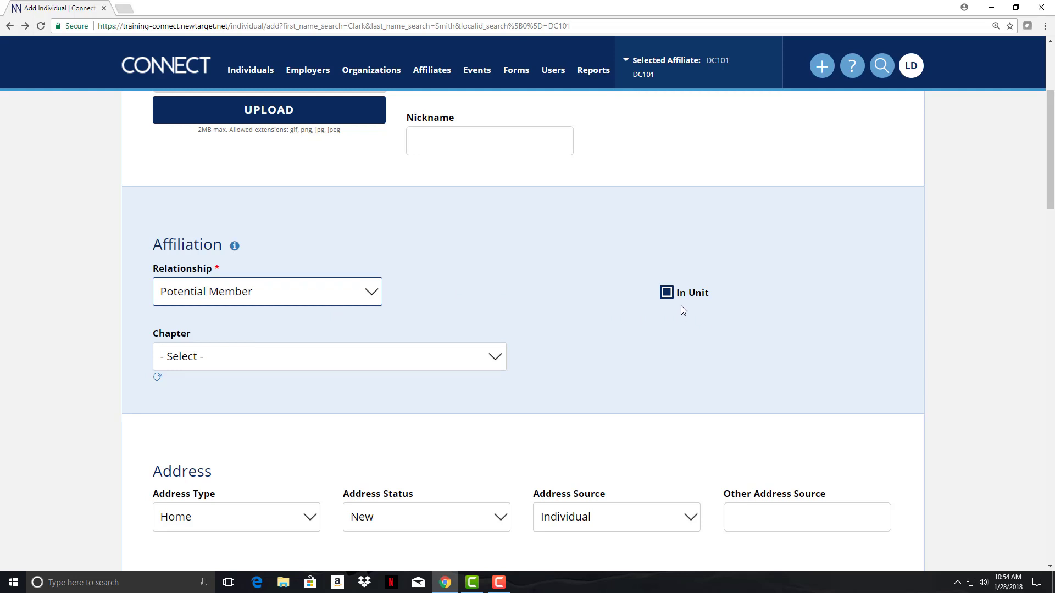
{"action": "left_click", "coordinate": [267, 292]}
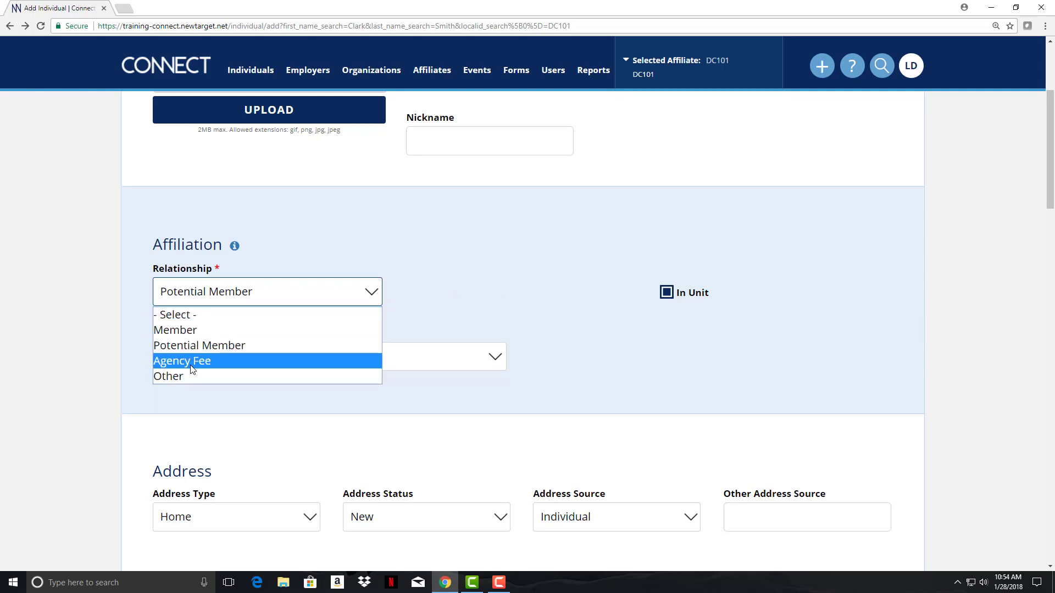
{"action": "left_click", "coordinate": [191, 365]}
{"action": "left_click", "coordinate": [496, 297]}
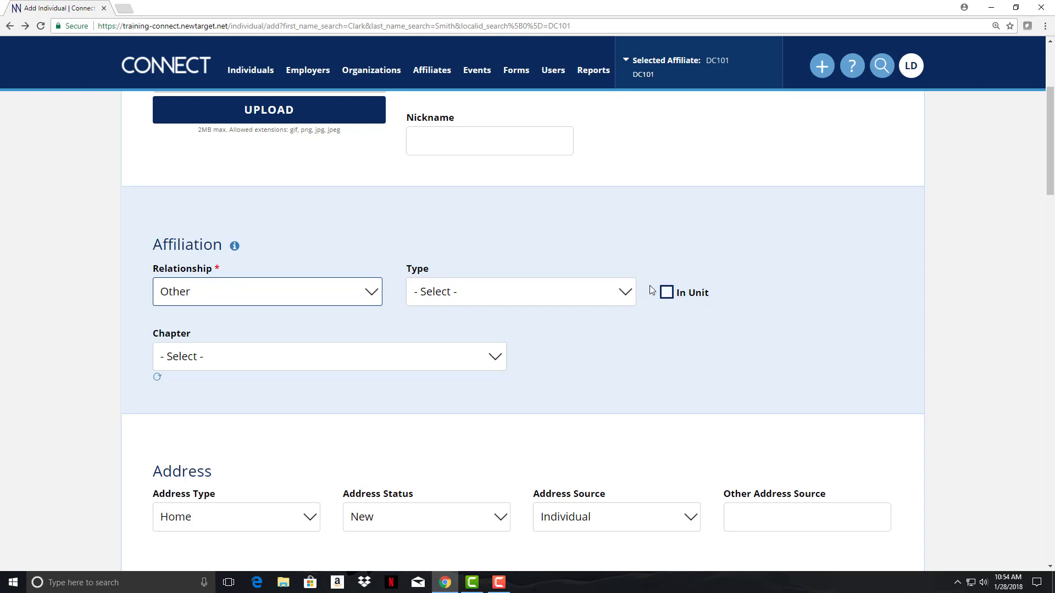
{"action": "left_click", "coordinate": [535, 295]}
- Switch the relationship back to Member, leaving the chapter unset
{"action": "left_click", "coordinate": [290, 298]}
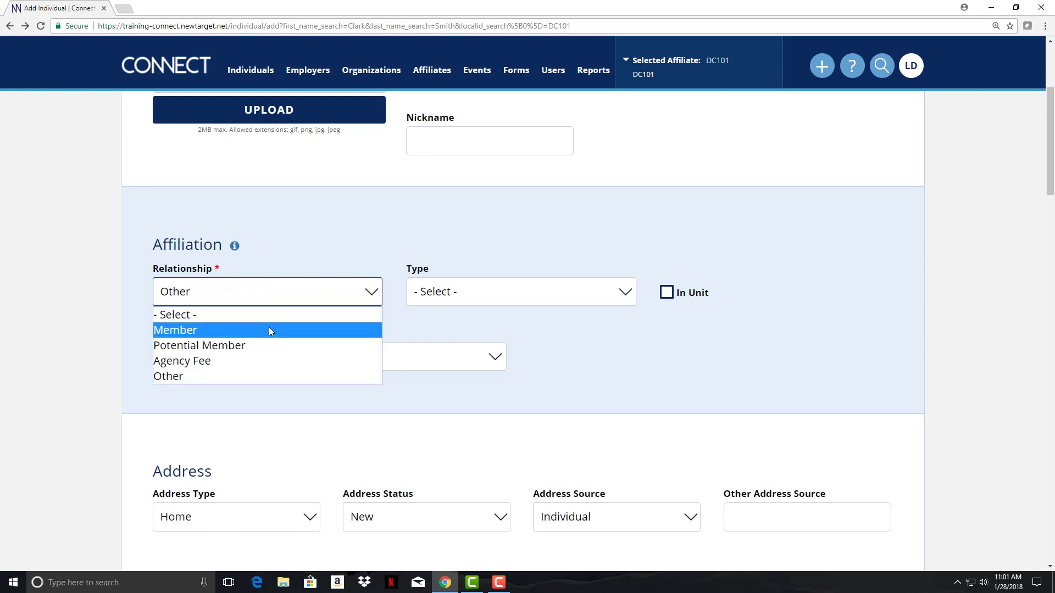
{"action": "left_click", "coordinate": [269, 330]}
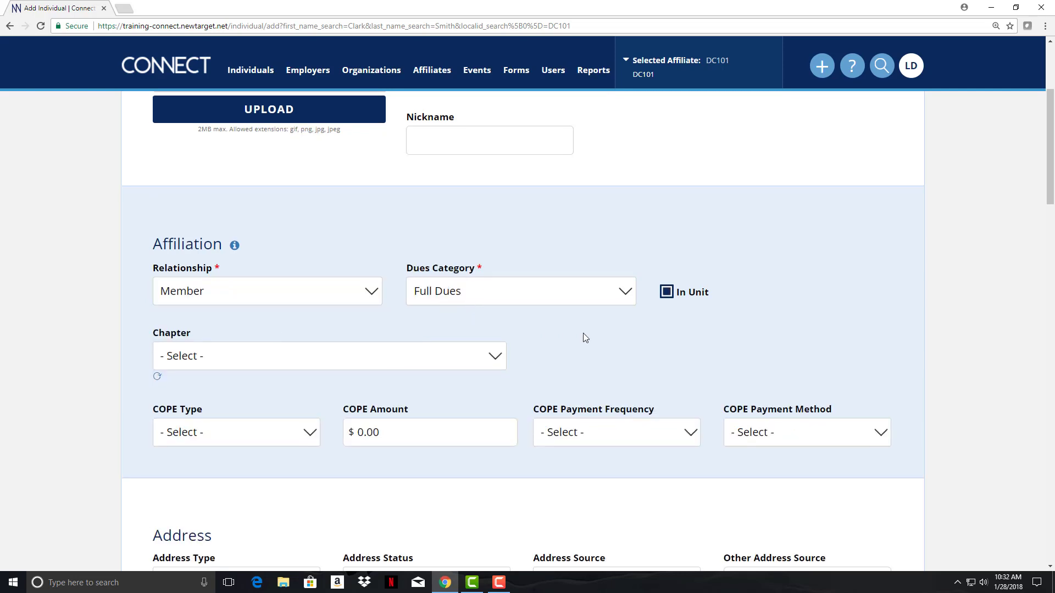
{"action": "left_click", "coordinate": [314, 356]}
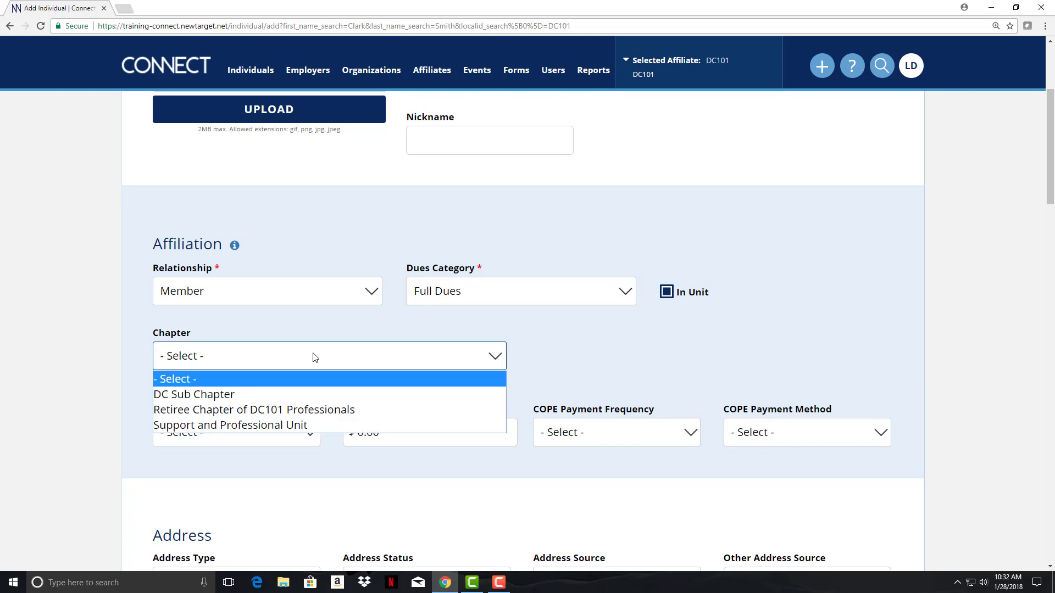
{"action": "left_click", "coordinate": [314, 357]}
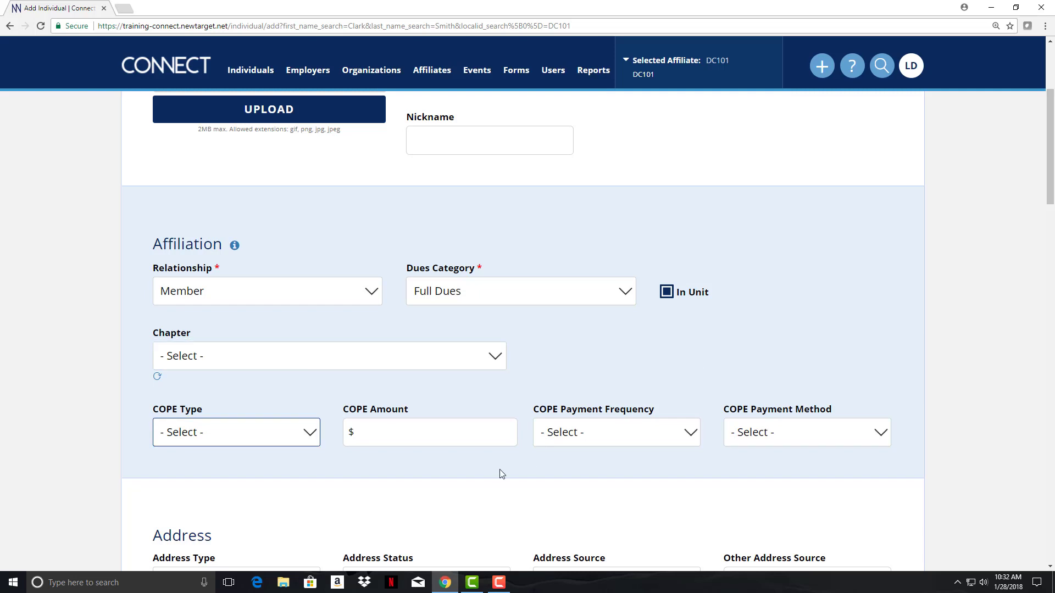
- Set COPE to Voluntary, 5.00, paid Monthly by Payroll Deduction
{"action": "left_click", "coordinate": [248, 435]}
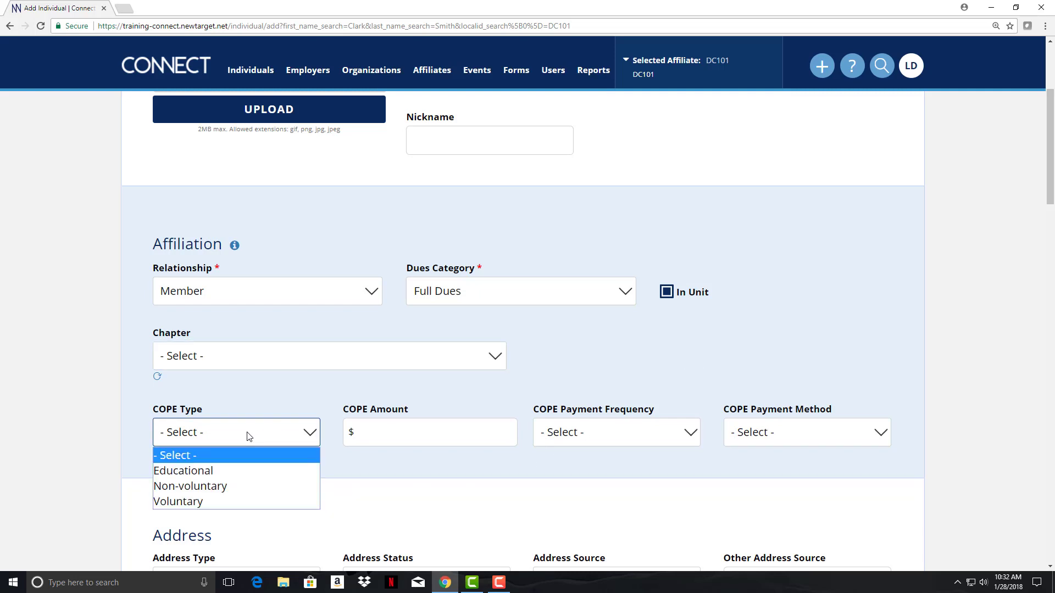
{"action": "left_click", "coordinate": [211, 501]}
{"action": "left_click", "coordinate": [393, 435]}
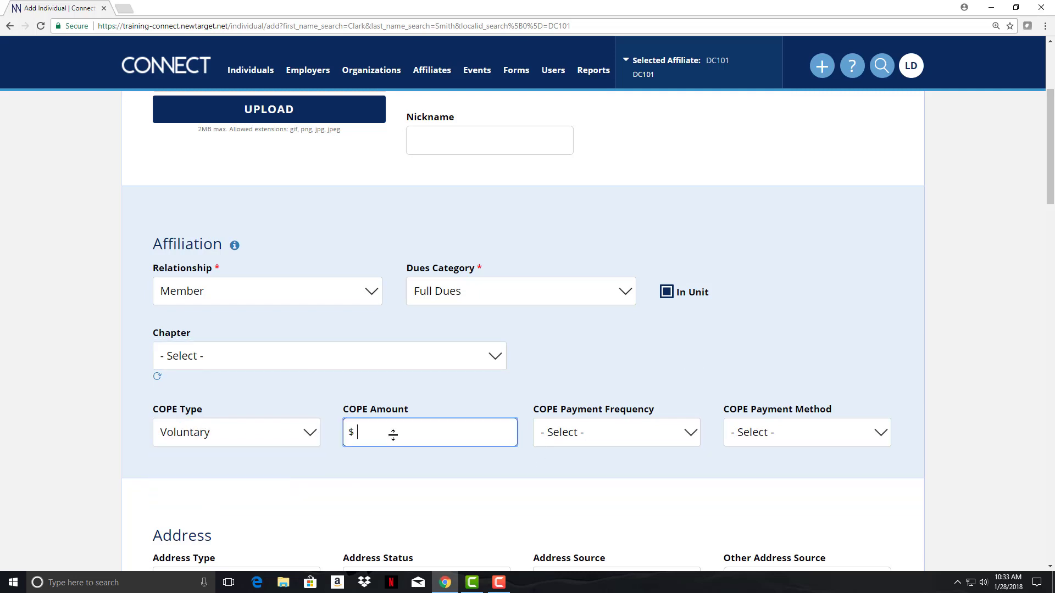
{"action": "type", "text": "5.00"}
{"action": "left_click", "coordinate": [648, 436]}
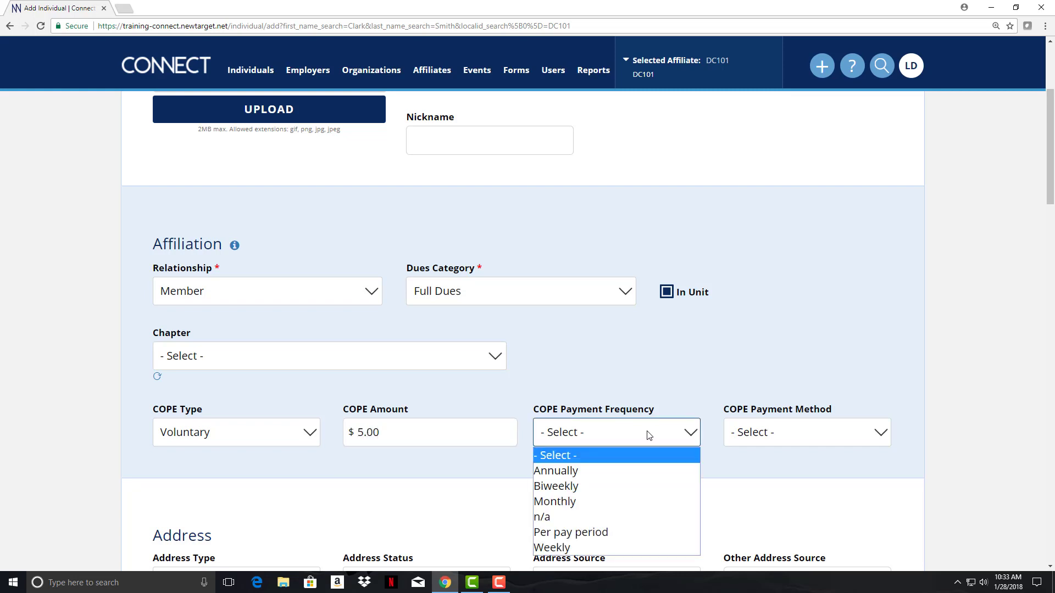
{"action": "left_click", "coordinate": [616, 502]}
{"action": "left_click", "coordinate": [803, 430]}
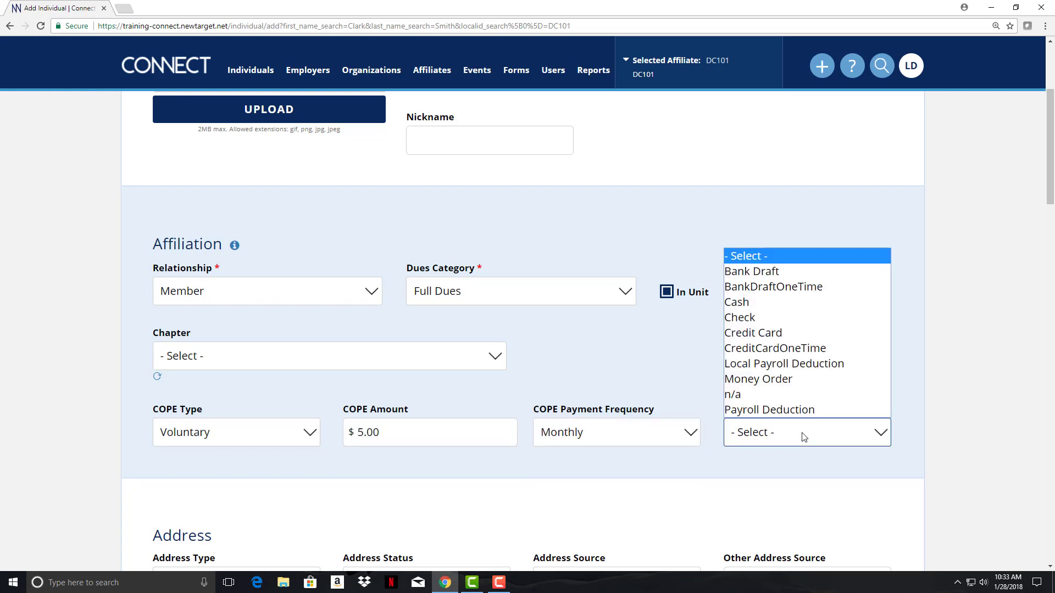
{"action": "left_click", "coordinate": [782, 411]}
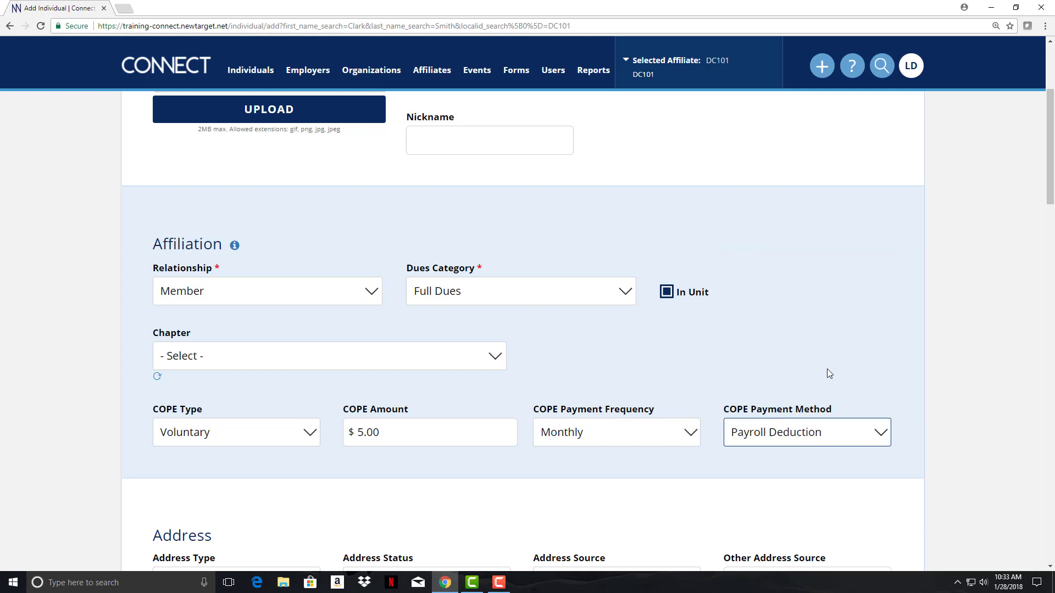
{"action": "scroll", "coordinate": [829, 374], "scroll_direction": "down", "scroll_amount": 6}
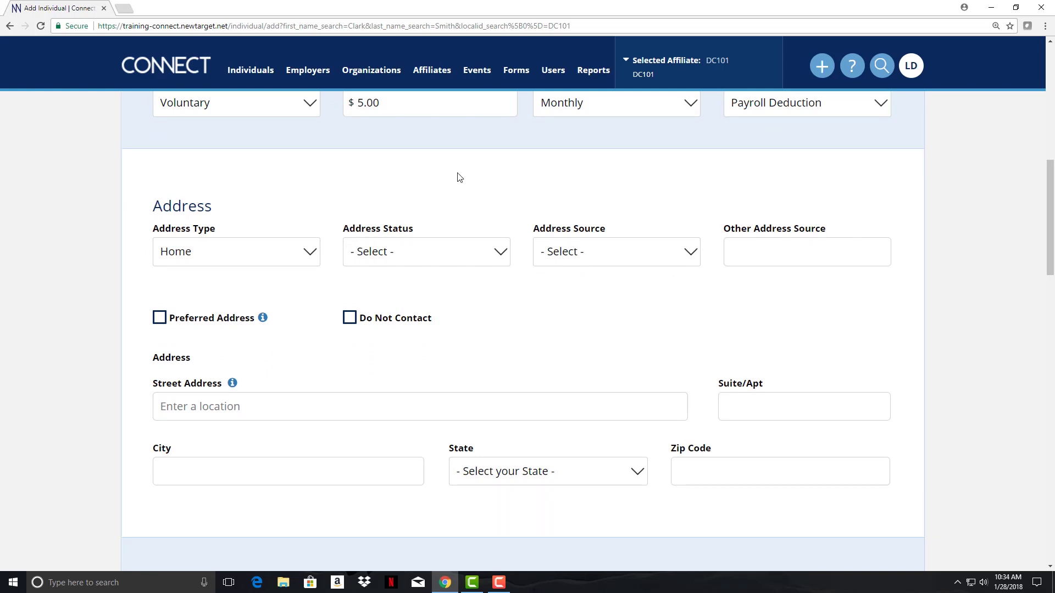
- Give the address status New and source Individual, and mark it preferred
{"action": "left_click", "coordinate": [260, 254]}
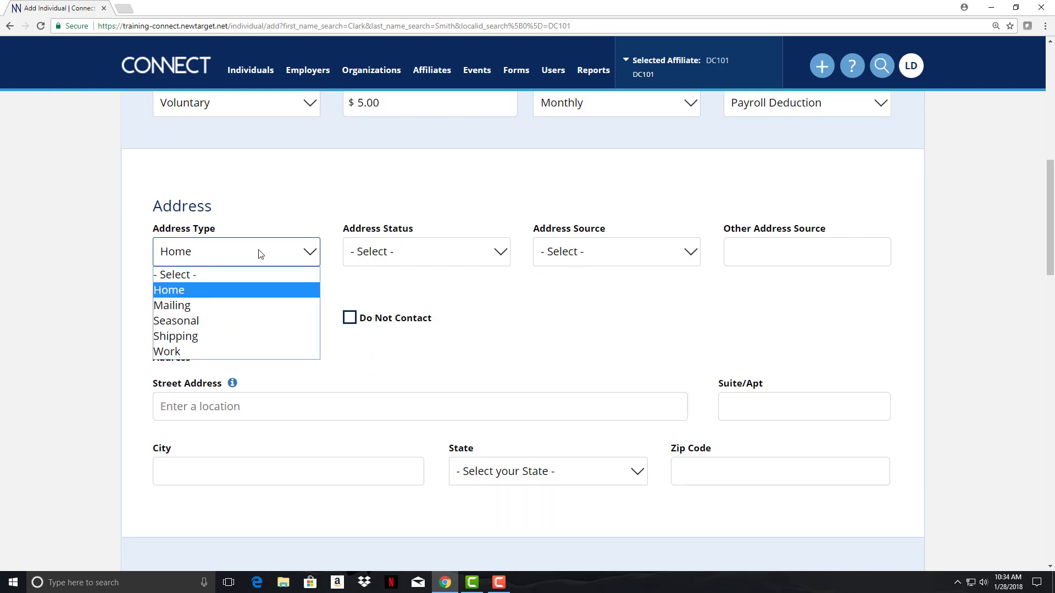
{"action": "left_click", "coordinate": [440, 256]}
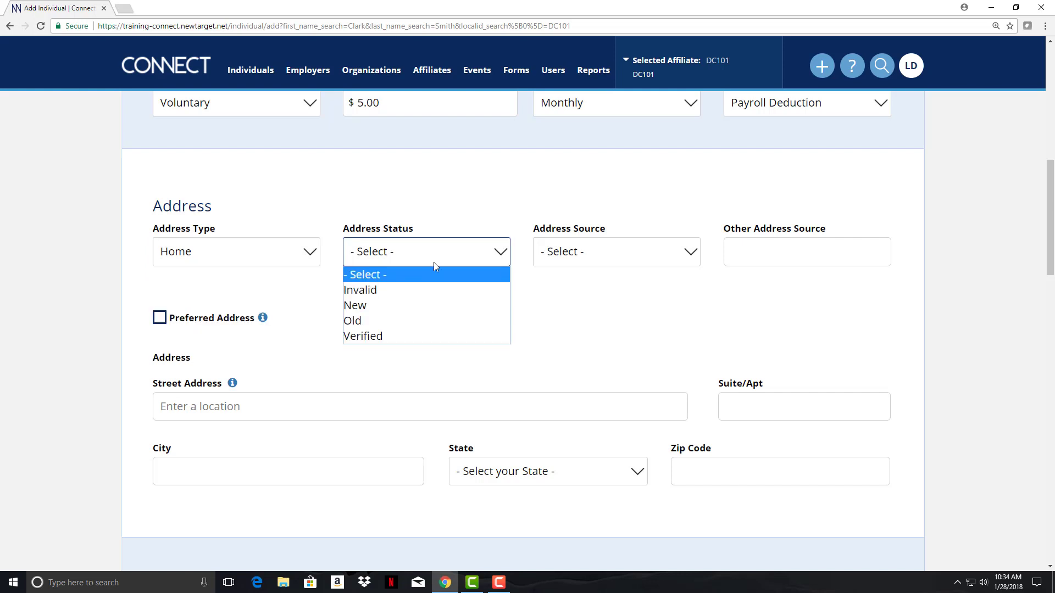
{"action": "left_click", "coordinate": [390, 307]}
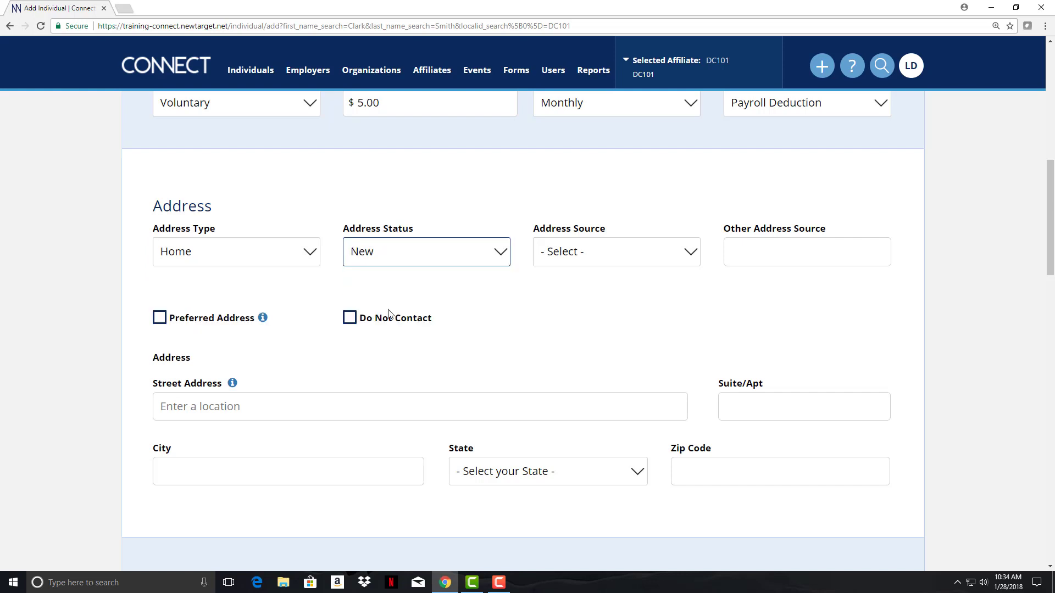
{"action": "left_click", "coordinate": [623, 257]}
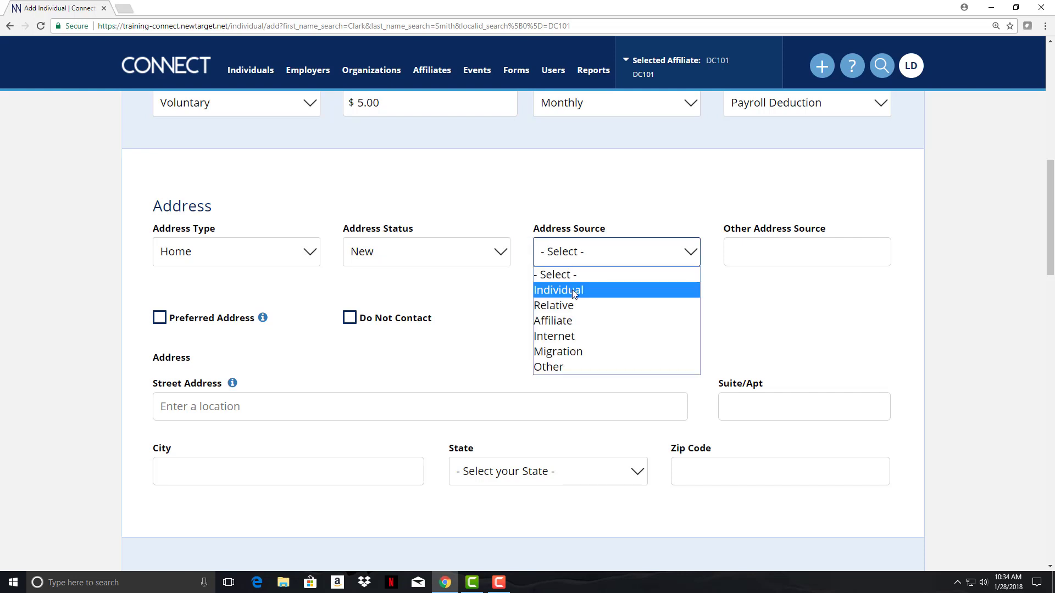
{"action": "left_click", "coordinate": [576, 295]}
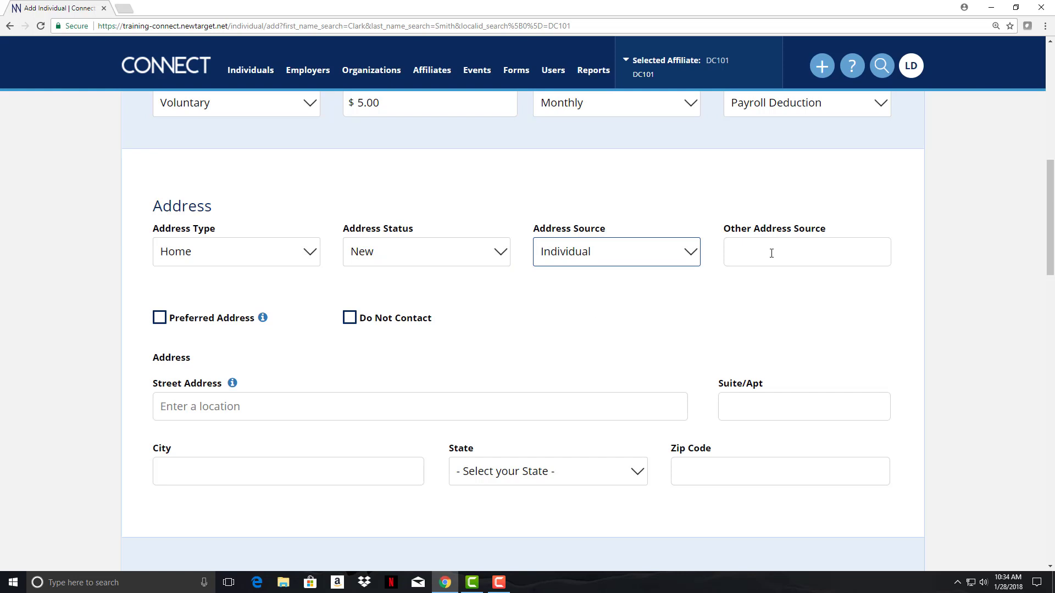
{"action": "left_click", "coordinate": [159, 318]}
- Enter the member's home street address from the autocomplete suggestion, auto-filling city, state and zip
{"action": "left_click", "coordinate": [267, 408]}
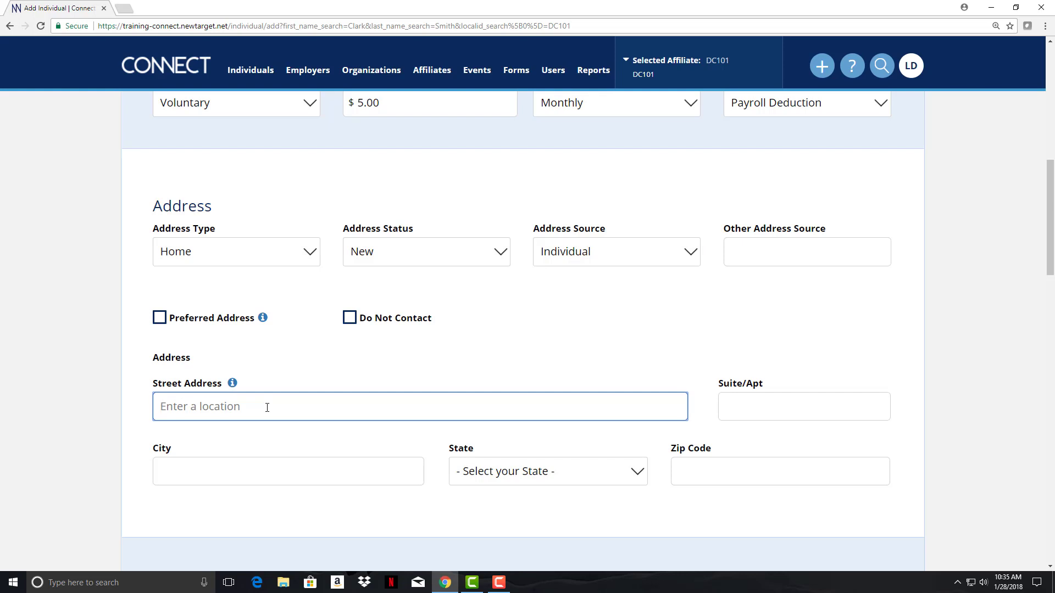
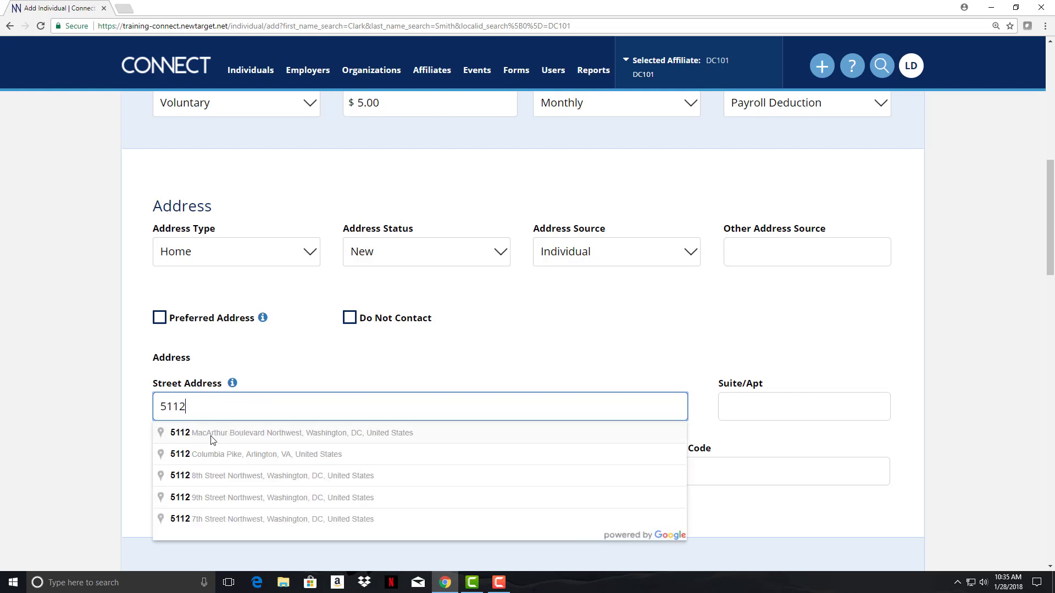
{"action": "left_click", "coordinate": [238, 434]}
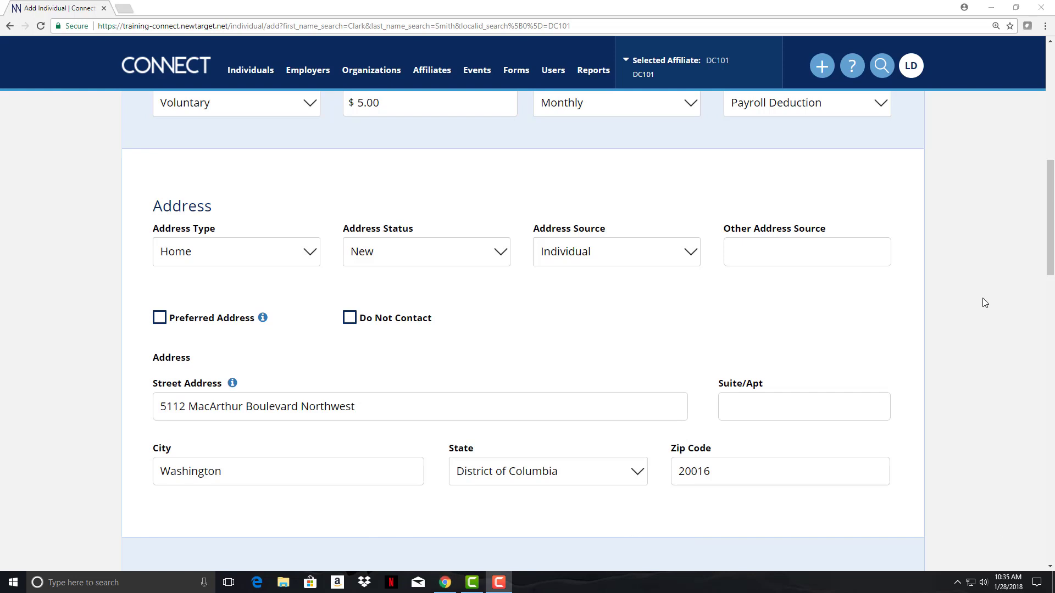
{"action": "scroll", "coordinate": [985, 303], "scroll_direction": "down", "scroll_amount": 5}
{"action": "scroll", "coordinate": [984, 302], "scroll_direction": "down", "scroll_amount": 2}
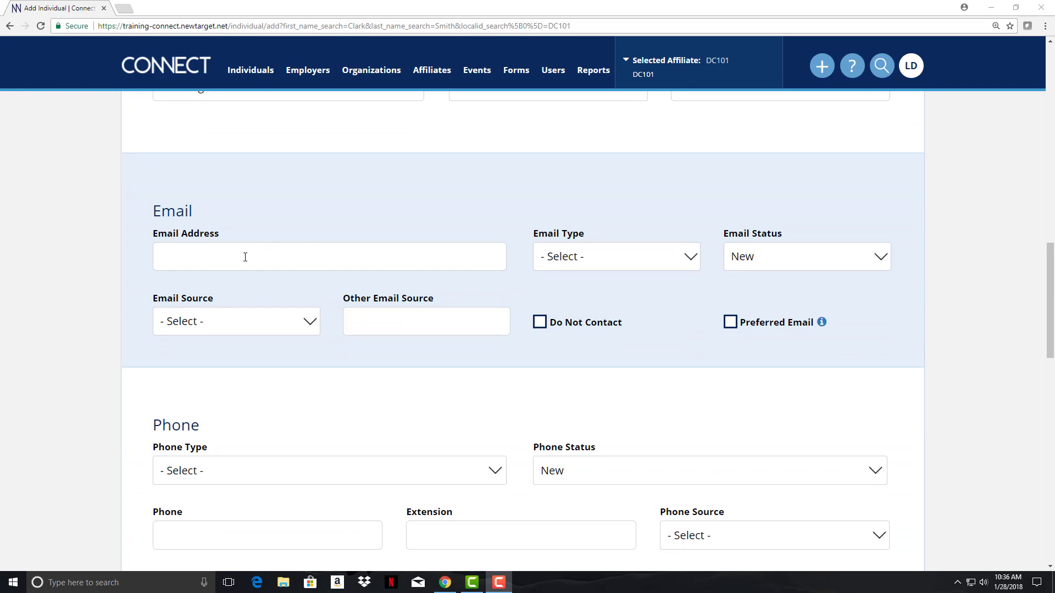
{"action": "left_click", "coordinate": [604, 256]}
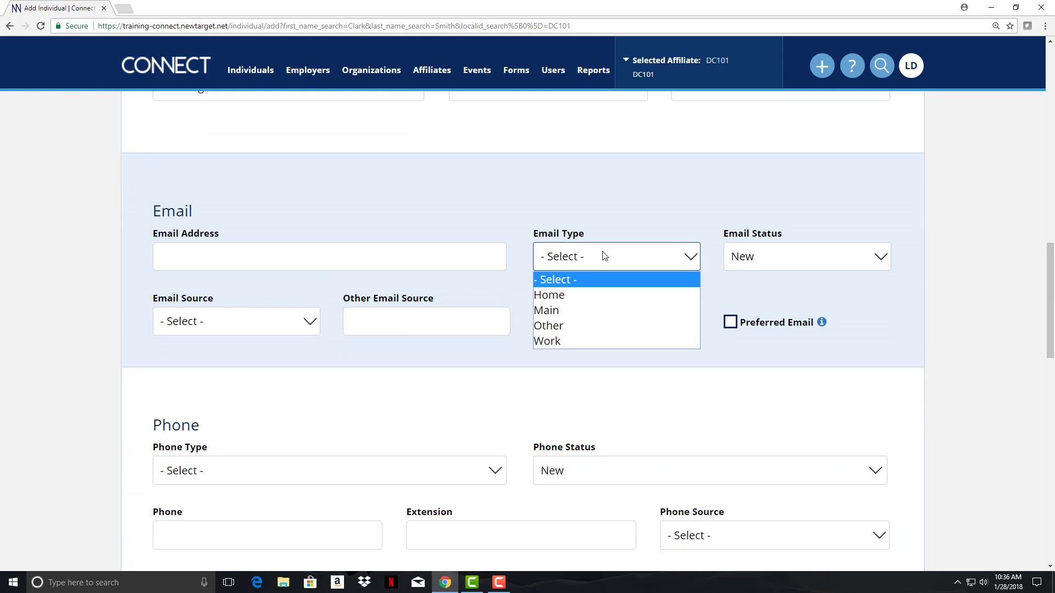
{"action": "left_click", "coordinate": [770, 259]}
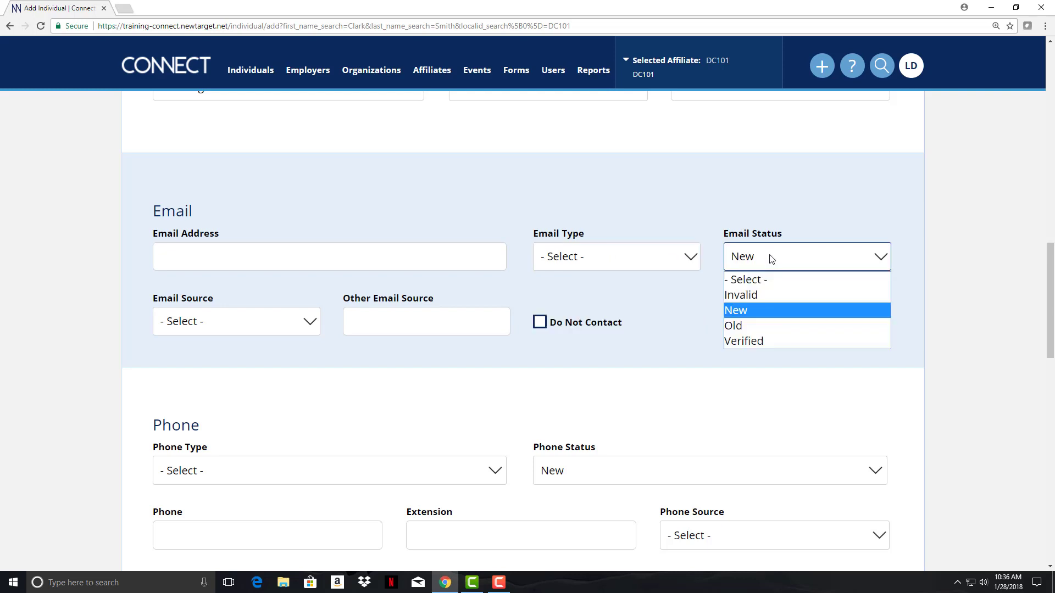
{"action": "left_click", "coordinate": [571, 288]}
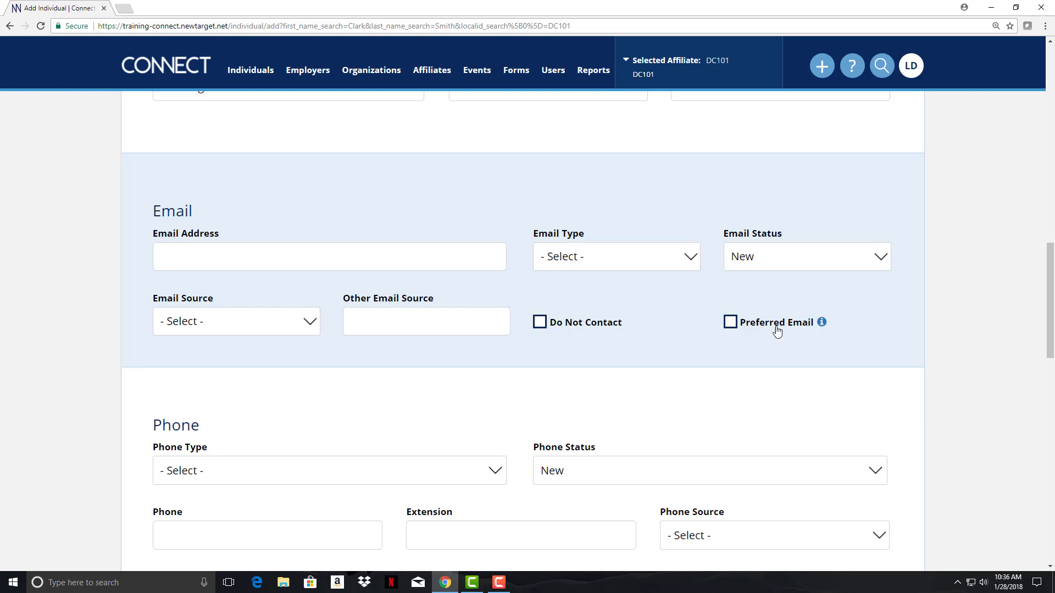
{"action": "scroll", "coordinate": [965, 395], "scroll_direction": "down", "scroll_amount": 3}
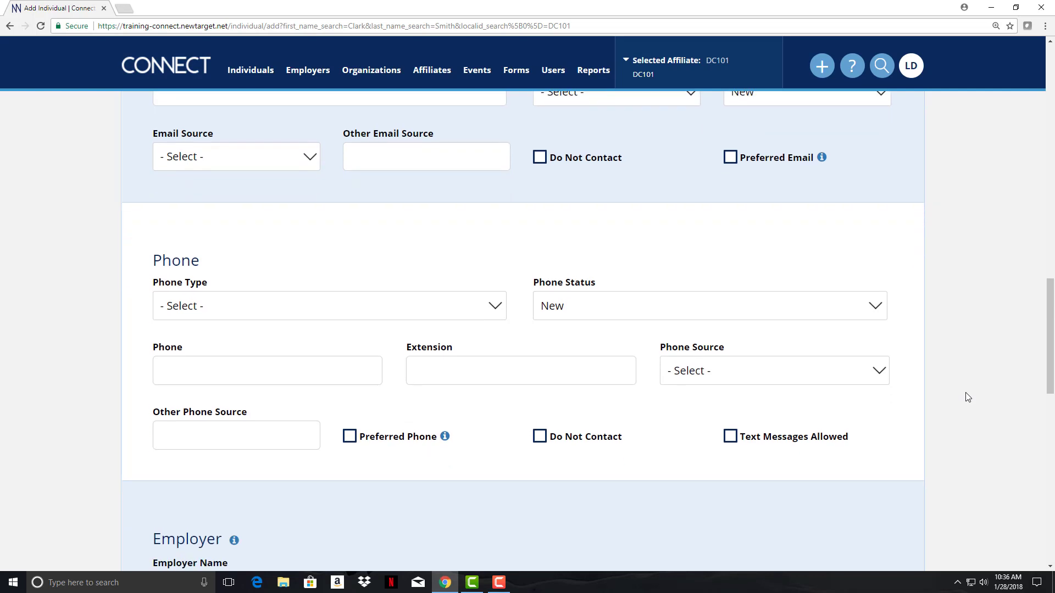
{"action": "left_click", "coordinate": [237, 314]}
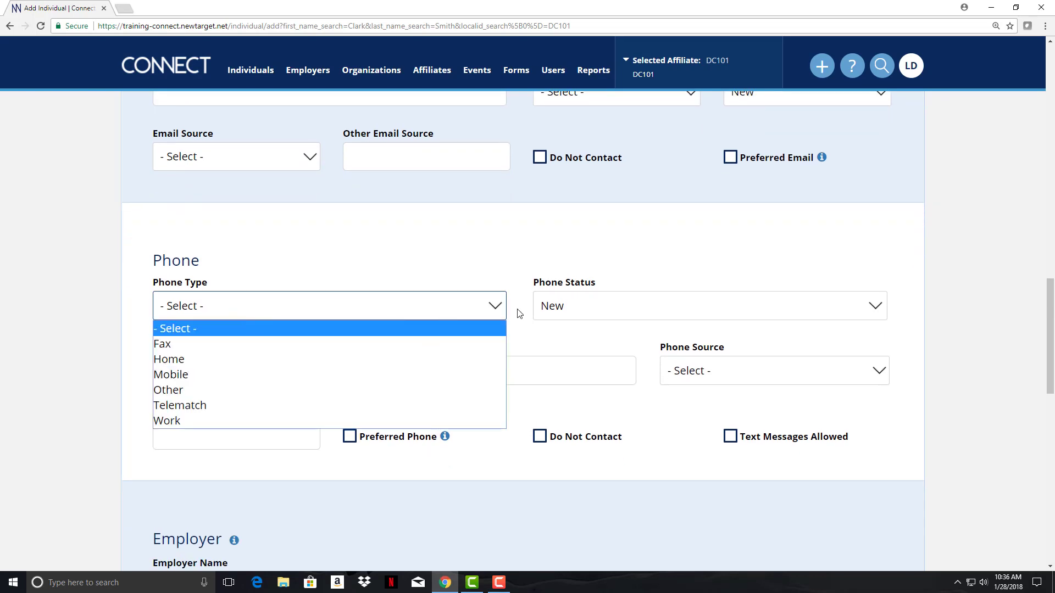
{"action": "left_click", "coordinate": [615, 309]}
{"action": "left_click", "coordinate": [616, 308]}
{"action": "left_click", "coordinate": [387, 226]}
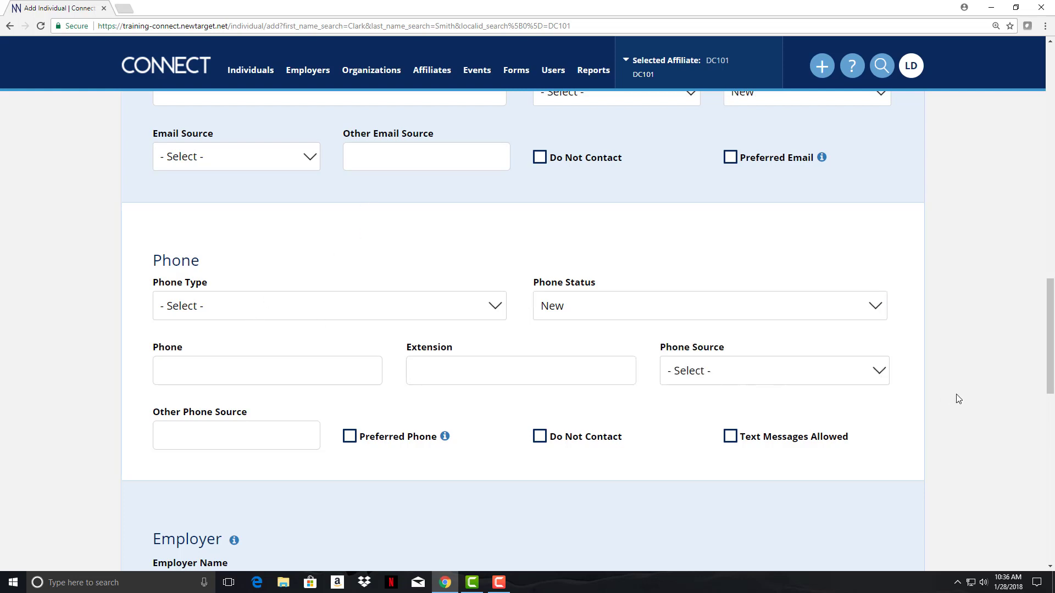
{"action": "scroll", "coordinate": [302, 161], "scroll_direction": "down", "scroll_amount": 7}
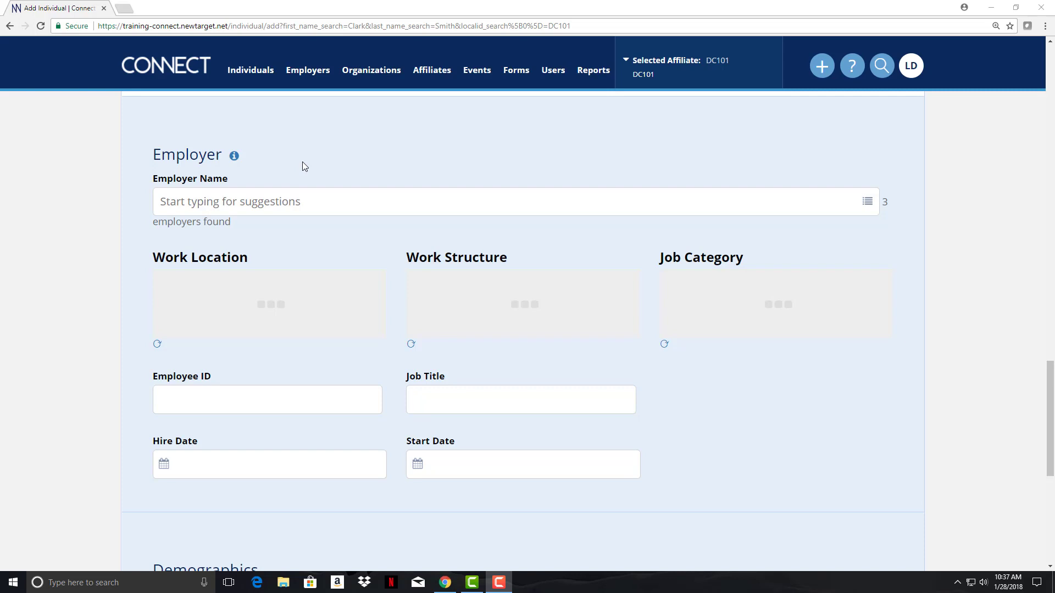
- Type 'South' in Employer Name to look up South Columbia University
{"action": "left_click", "coordinate": [323, 200]}
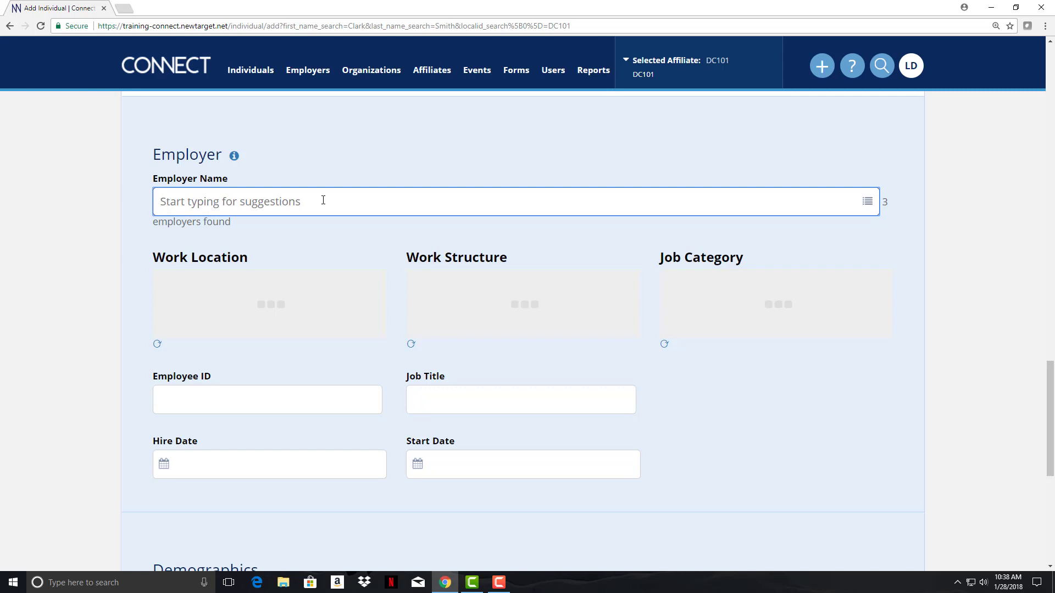
{"action": "type", "text": "South"}
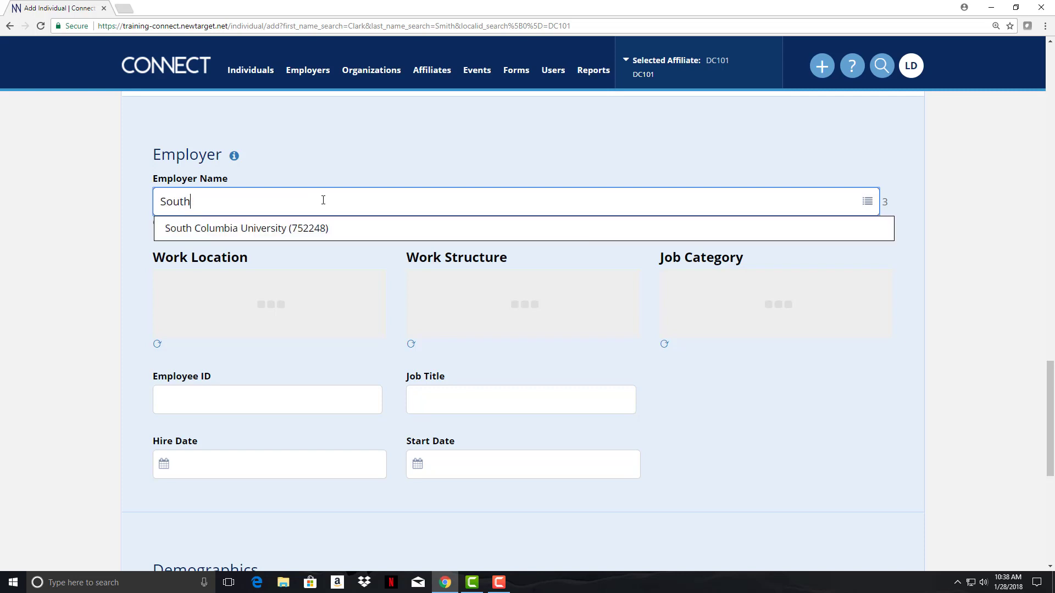
- Pick South Columbia University from the Employer Name suggestions
{"action": "left_click", "coordinate": [236, 230]}
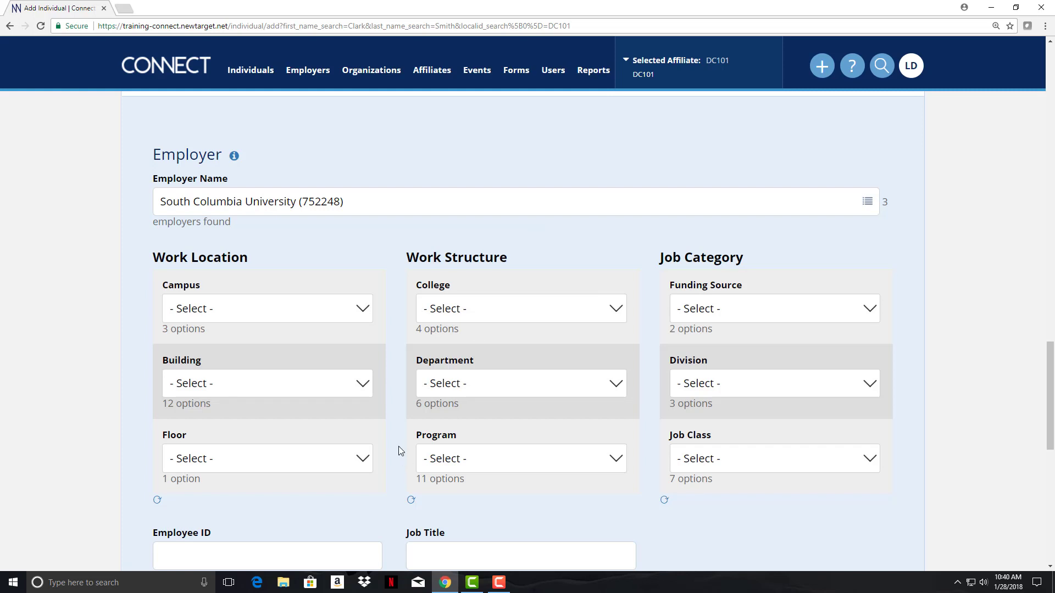
- Set the building to Main Campus: Hoover hall and the program to English Department: Creative Writing
{"action": "left_click", "coordinate": [223, 388]}
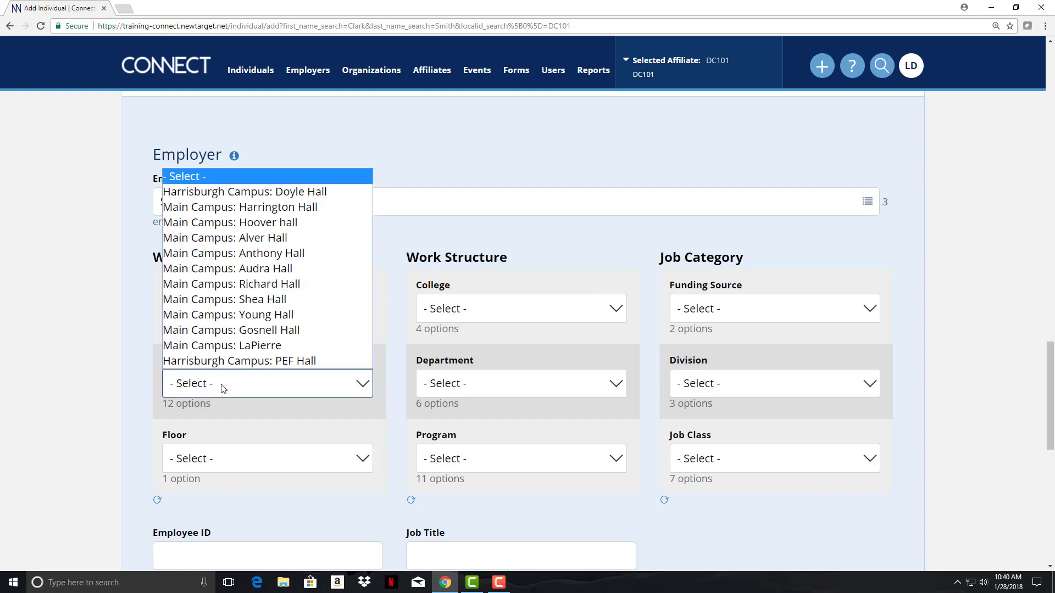
{"action": "left_click", "coordinate": [303, 223]}
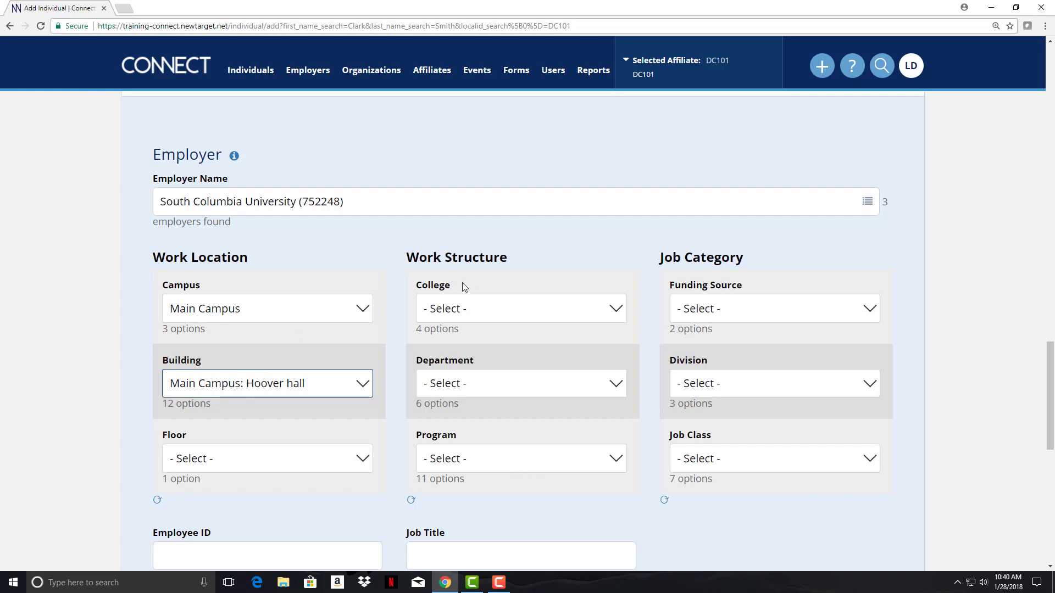
{"action": "left_click", "coordinate": [485, 465]}
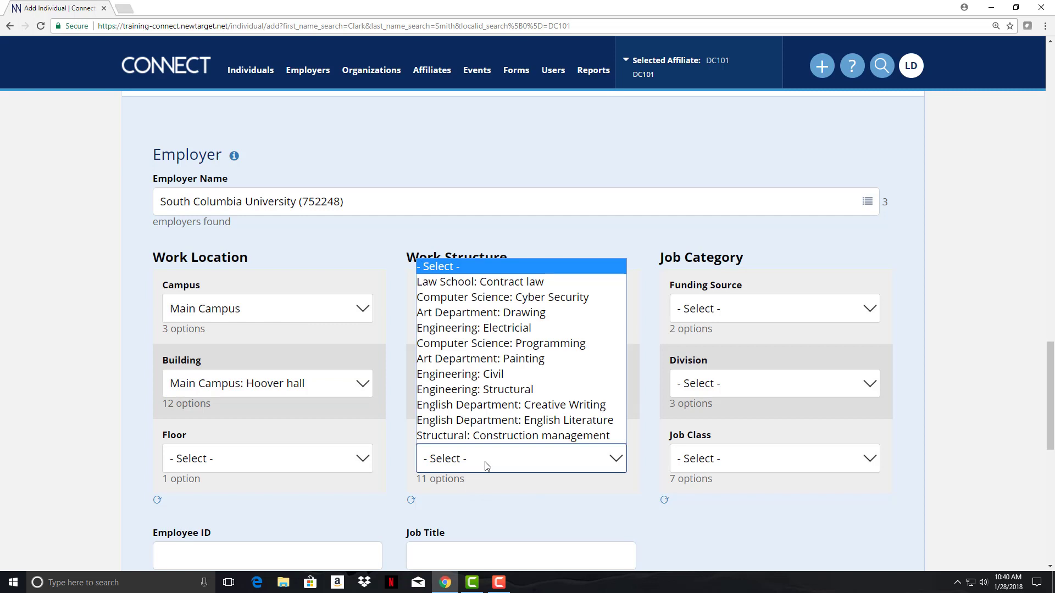
{"action": "left_click", "coordinate": [547, 407]}
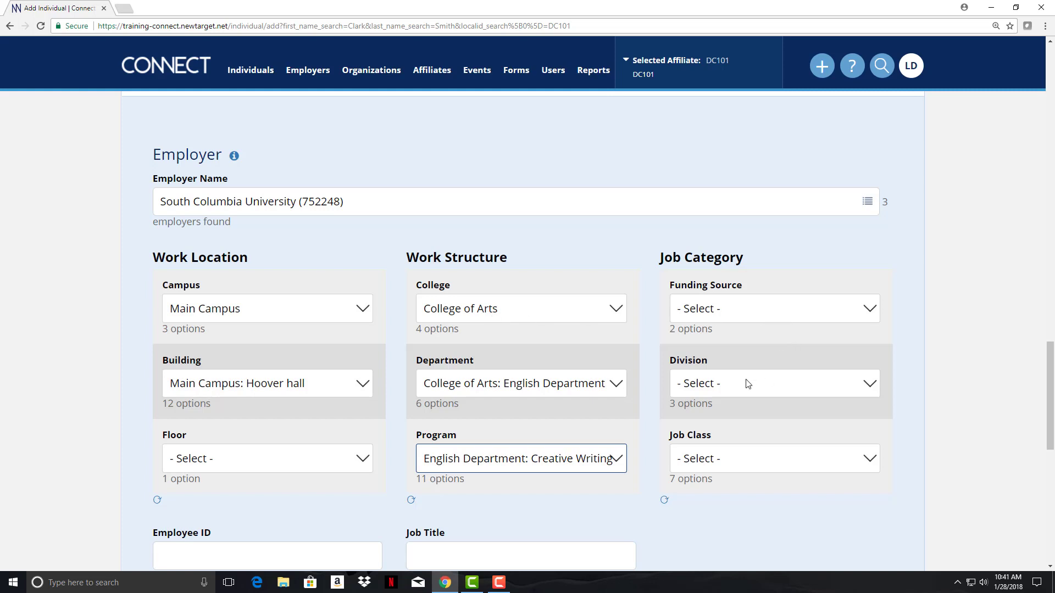
- Set the job class to Adjunct faculty and leave Funding Source unset after reviewing its choices
{"action": "left_click", "coordinate": [749, 466]}
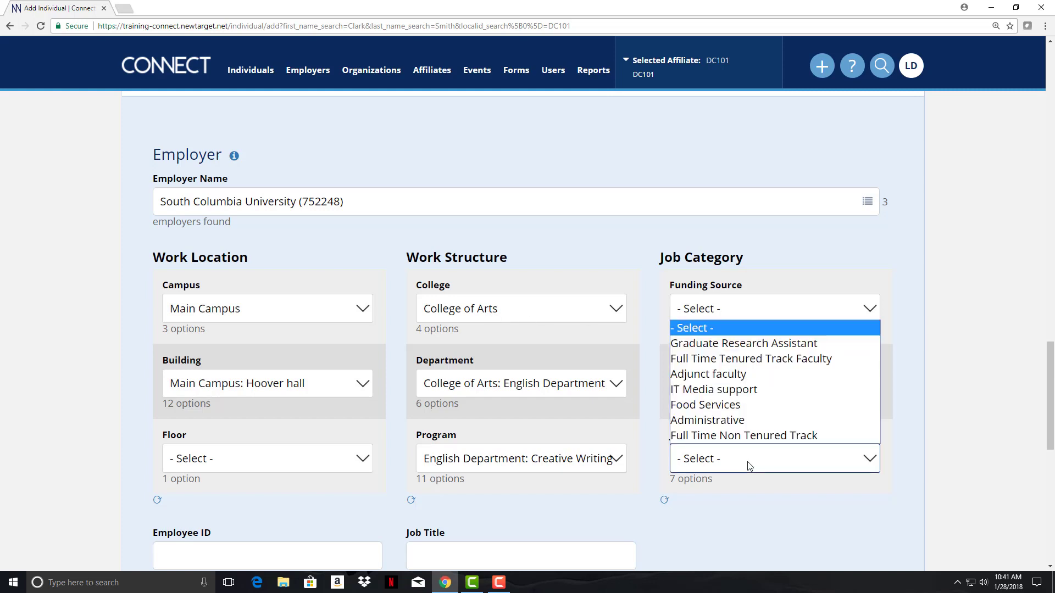
{"action": "left_click", "coordinate": [727, 373]}
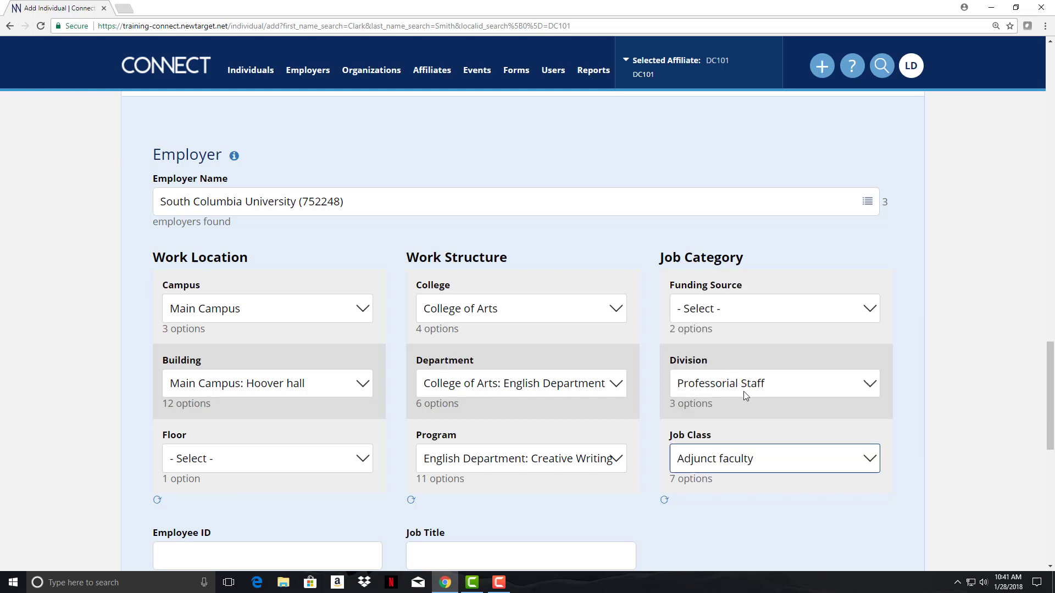
{"action": "left_click", "coordinate": [742, 312]}
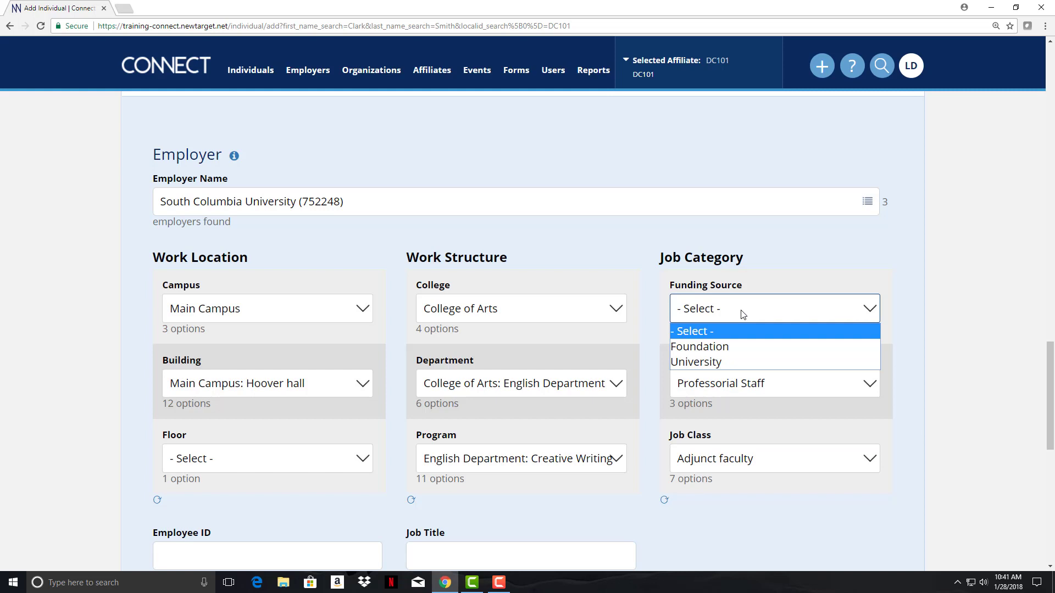
{"action": "left_click", "coordinate": [783, 242]}
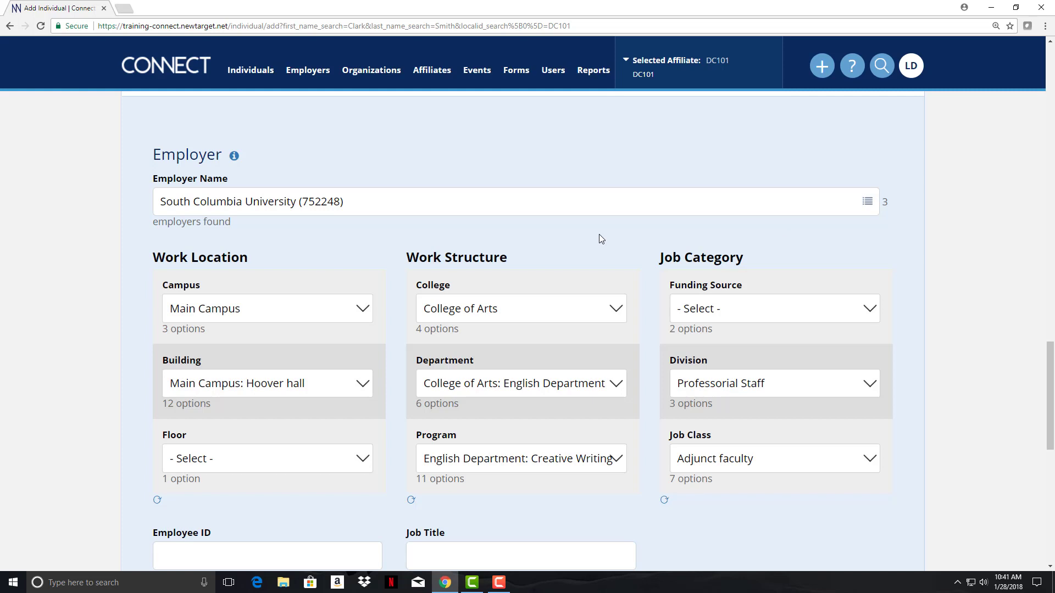
{"action": "left_click", "coordinate": [743, 309]}
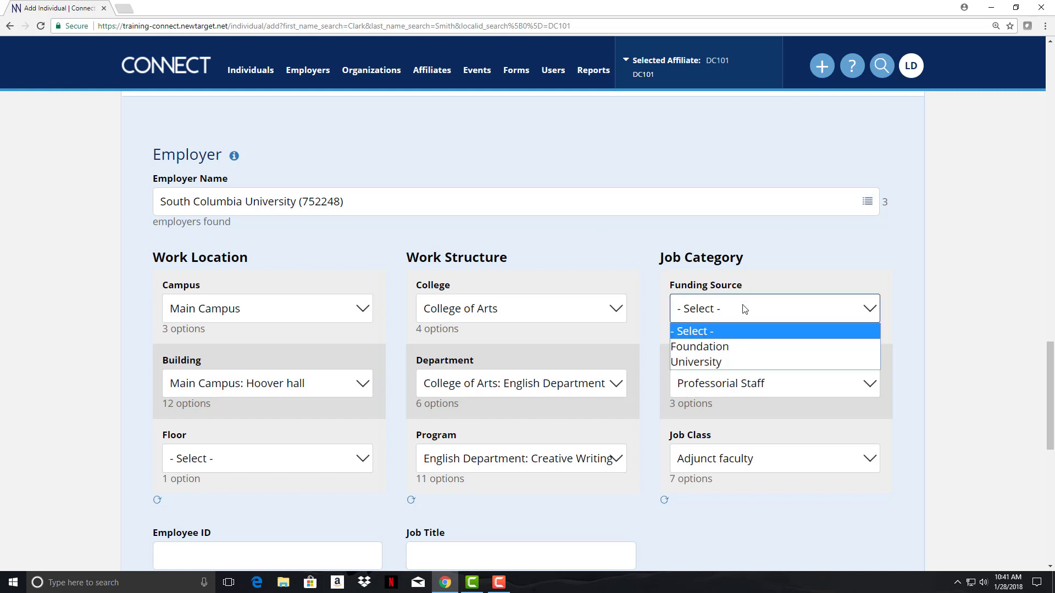
{"action": "left_click", "coordinate": [616, 242]}
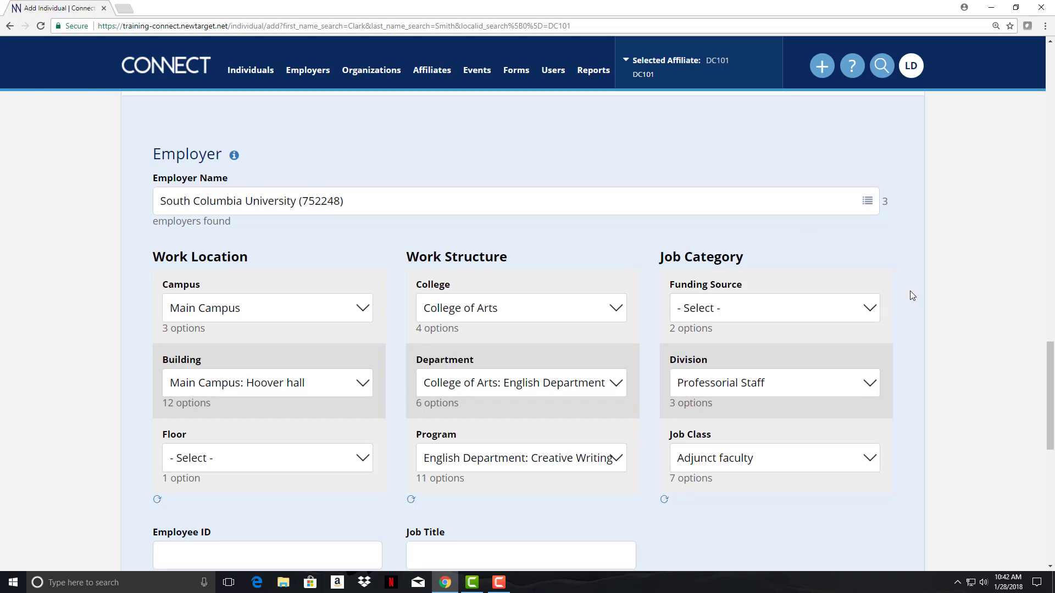
- Save the completed new member record from the bottom of the form
{"action": "scroll", "coordinate": [910, 296], "scroll_direction": "down", "scroll_amount": 4}
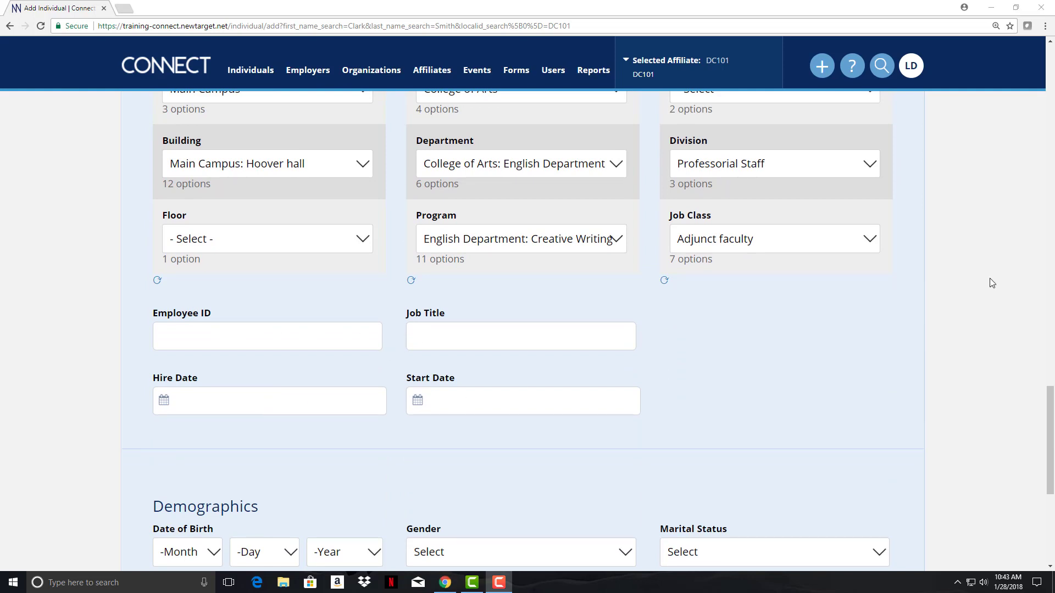
{"action": "scroll", "coordinate": [990, 278], "scroll_direction": "down", "scroll_amount": 4}
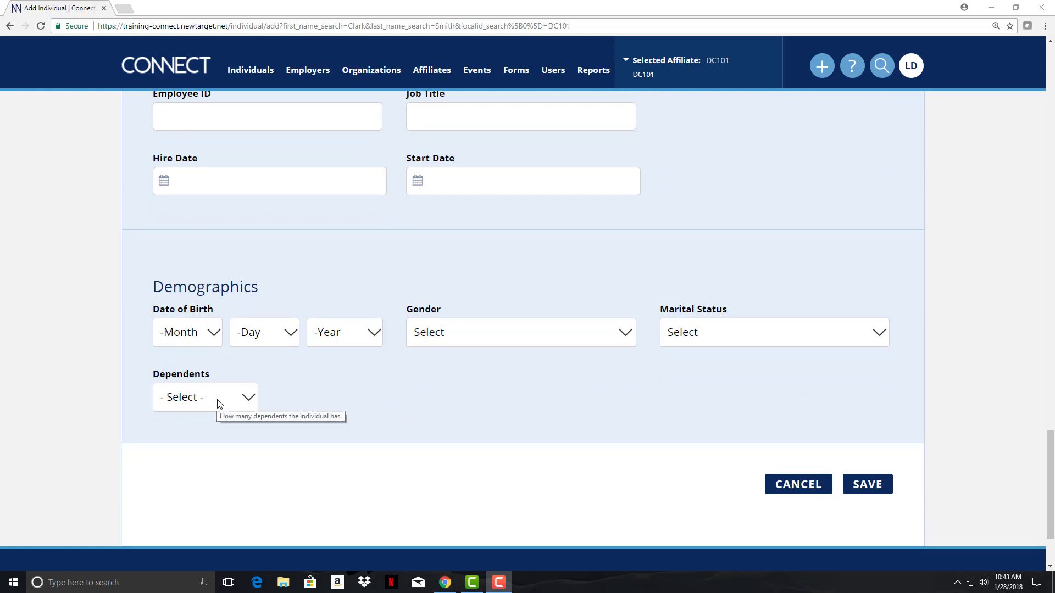
{"action": "left_click", "coordinate": [867, 485]}
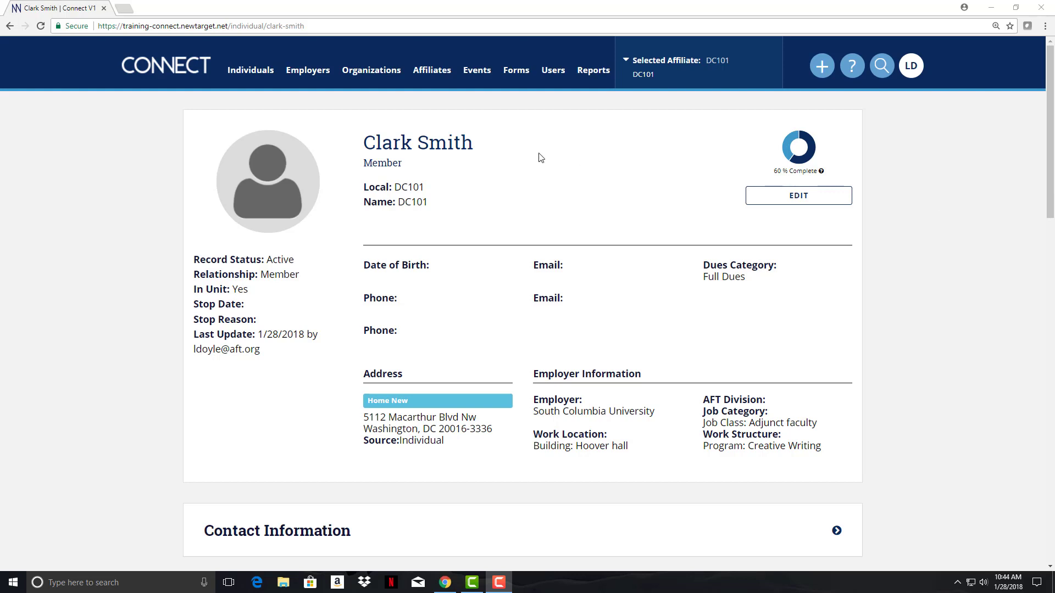
{"action": "left_click_drag", "start_coordinate": [1050, 87], "coordinate": [1050, 259]}
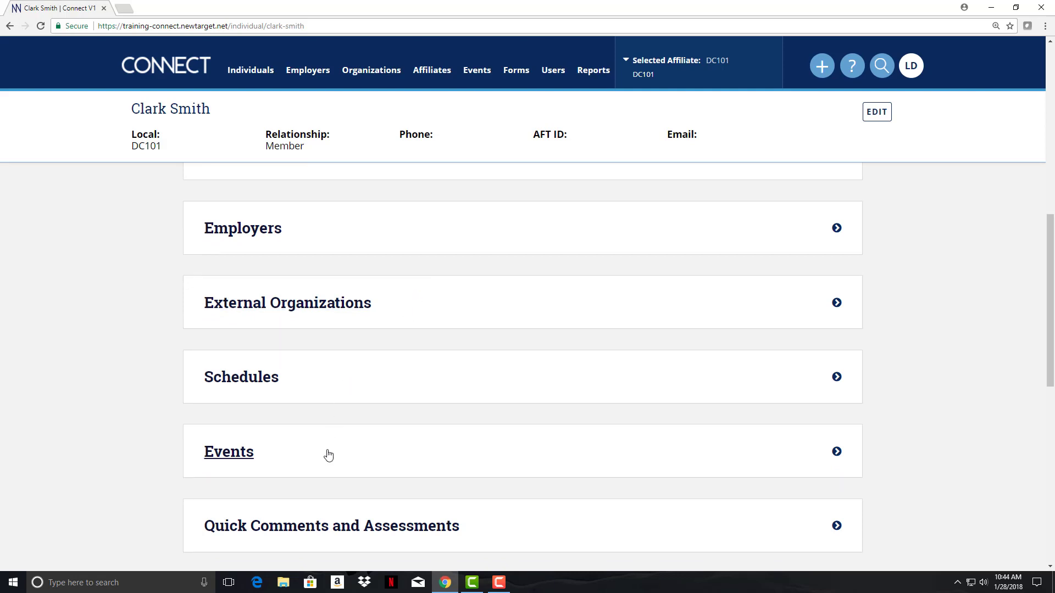
{"action": "left_click_drag", "start_coordinate": [1050, 282], "coordinate": [1050, 393]}
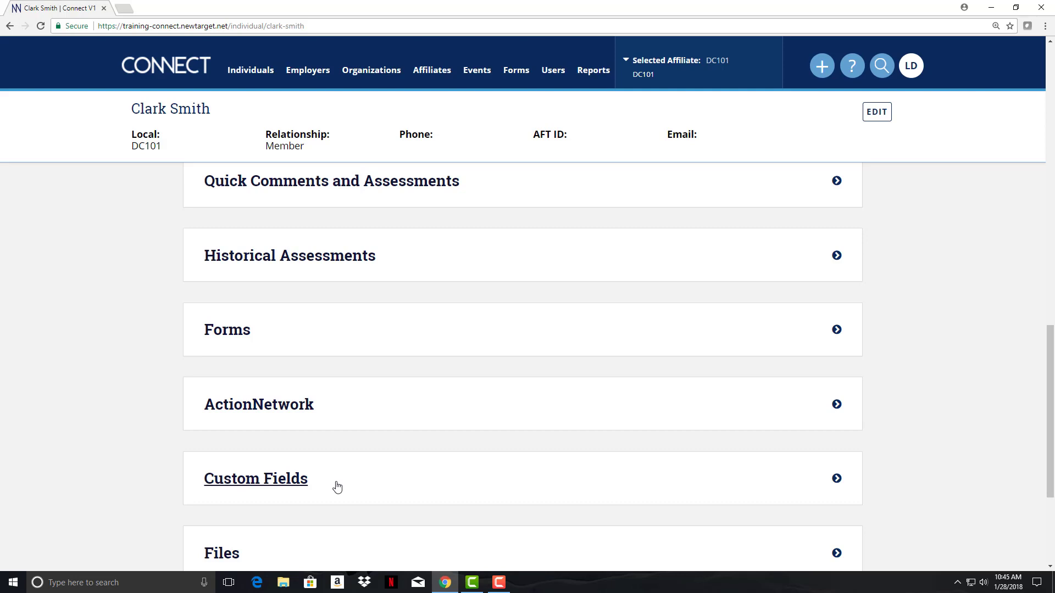
{"action": "scroll", "coordinate": [853, 450], "scroll_direction": "down", "scroll_amount": 3}
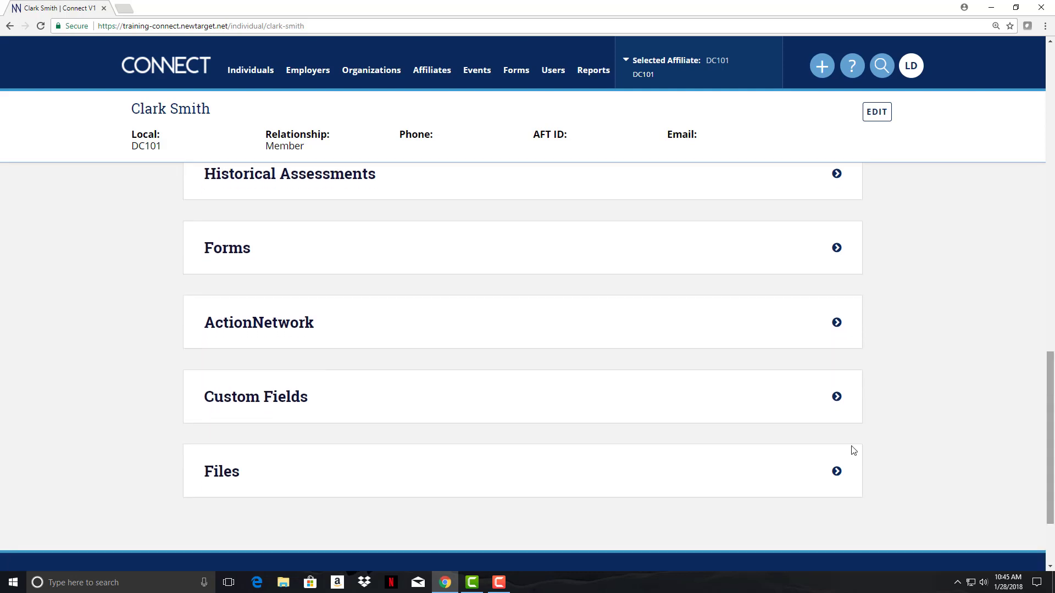